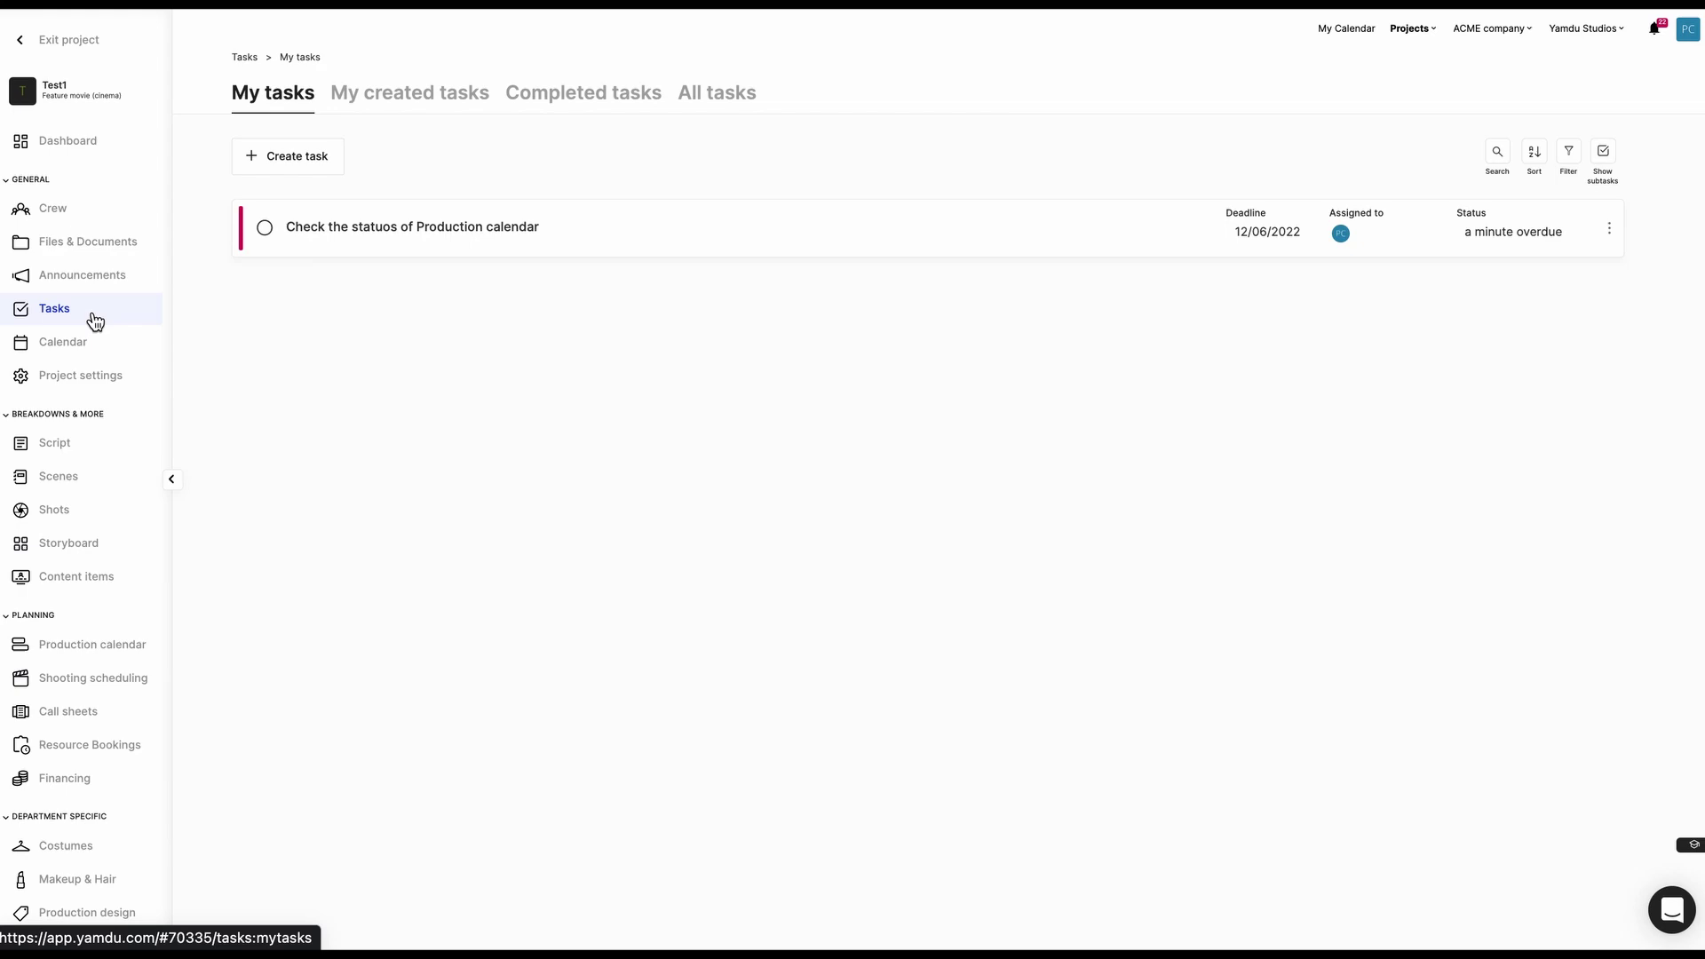
Start a TV Series task to check the location site, assigned to the Production group.
left_click(316, 155)
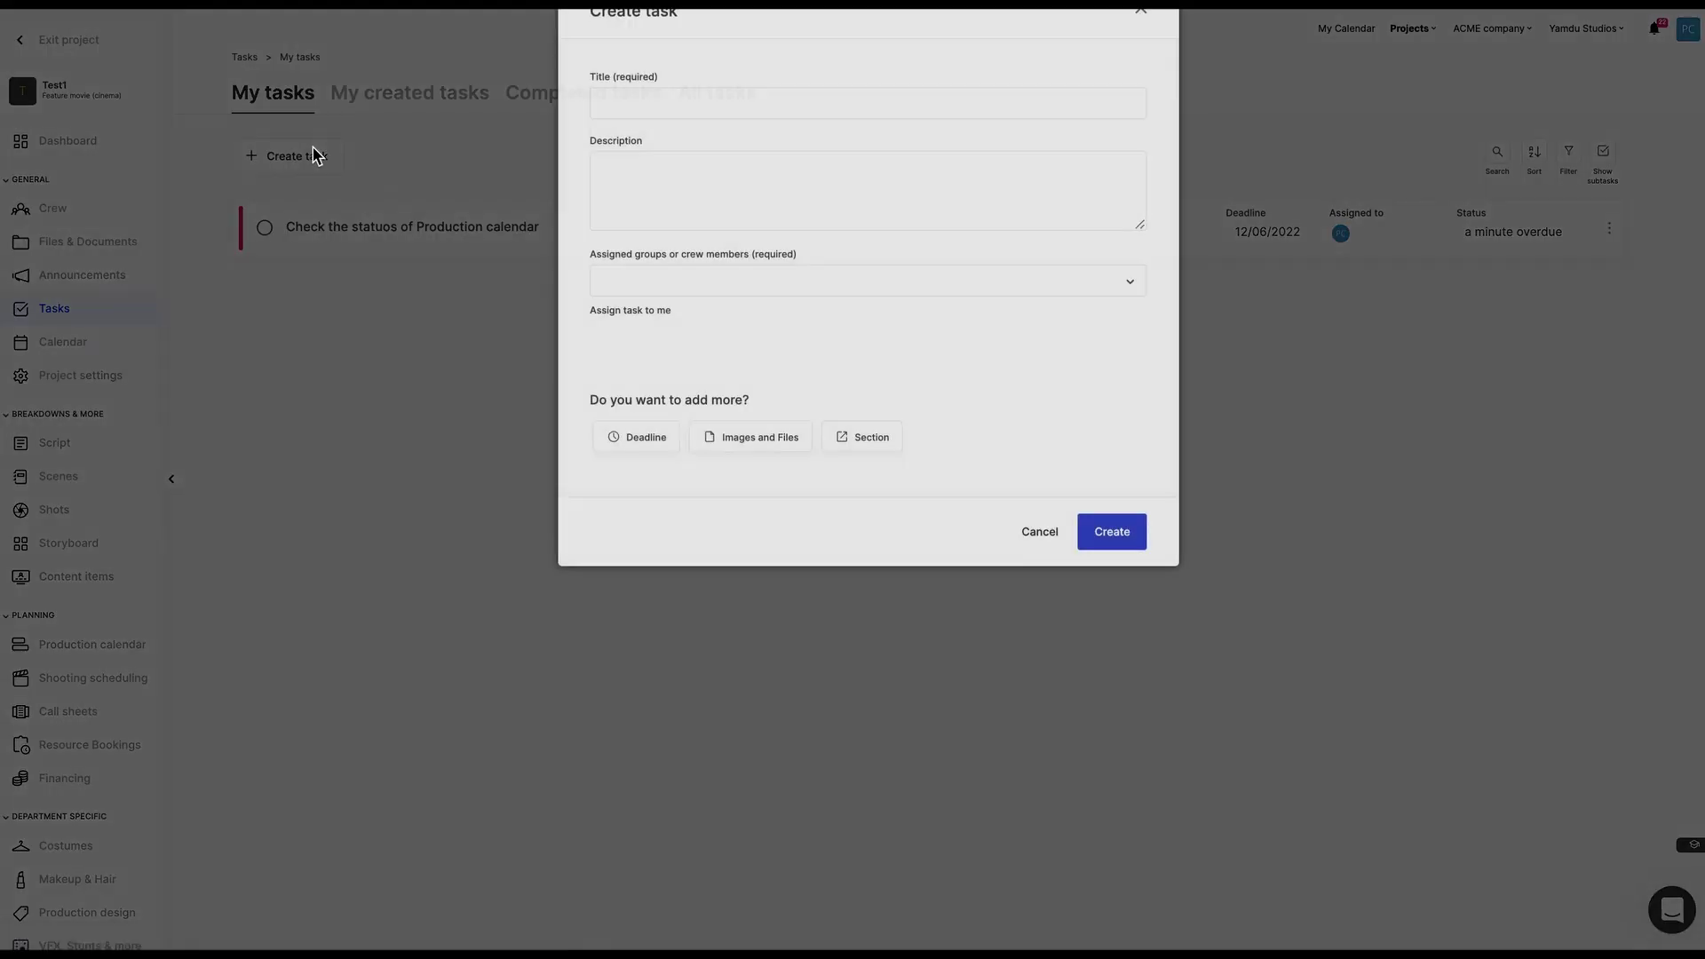
type("Check location site for TV Series project")
left_click(647, 262)
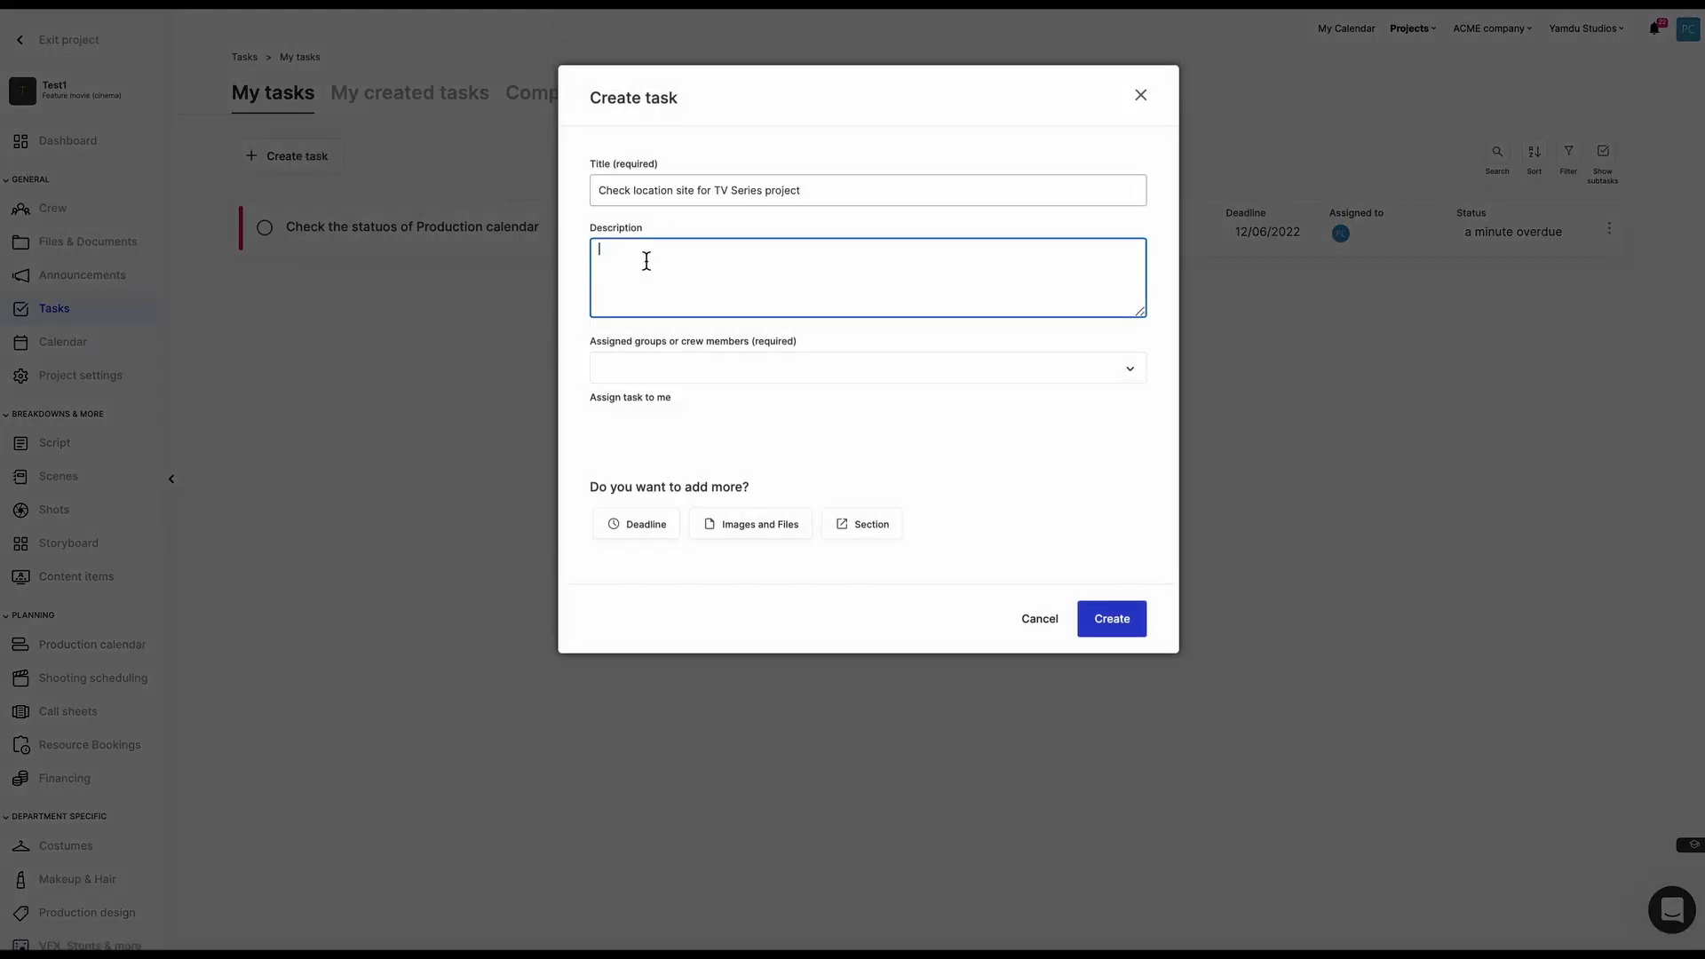
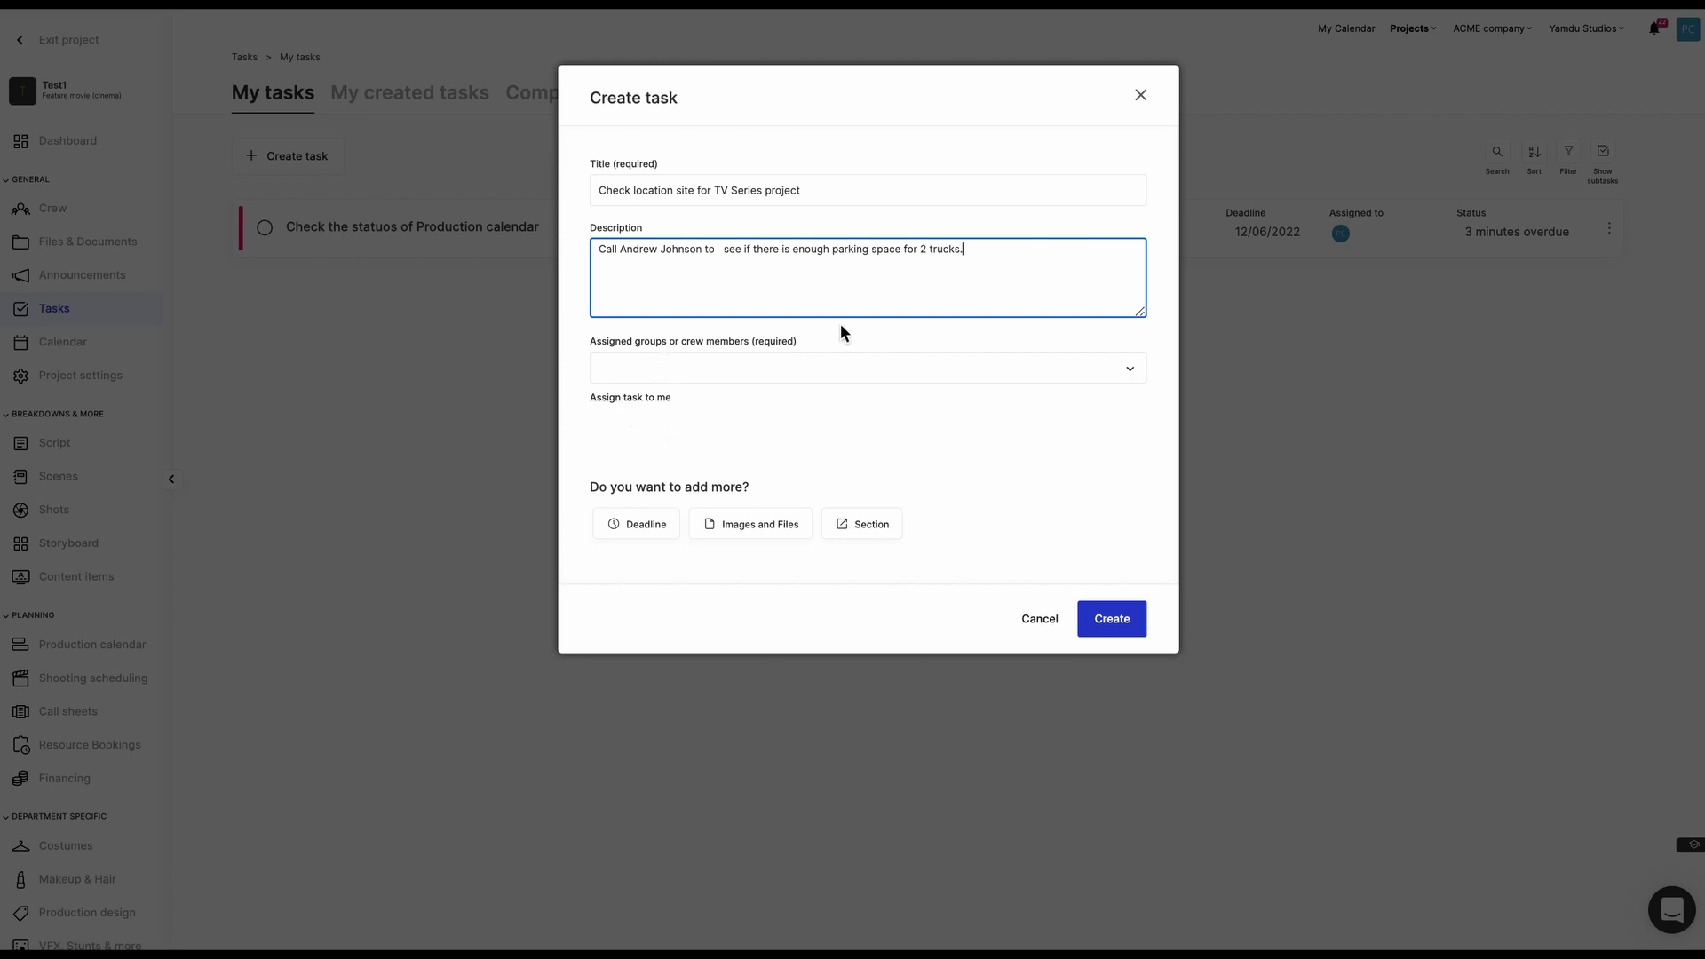
left_click(1130, 373)
left_click(879, 524)
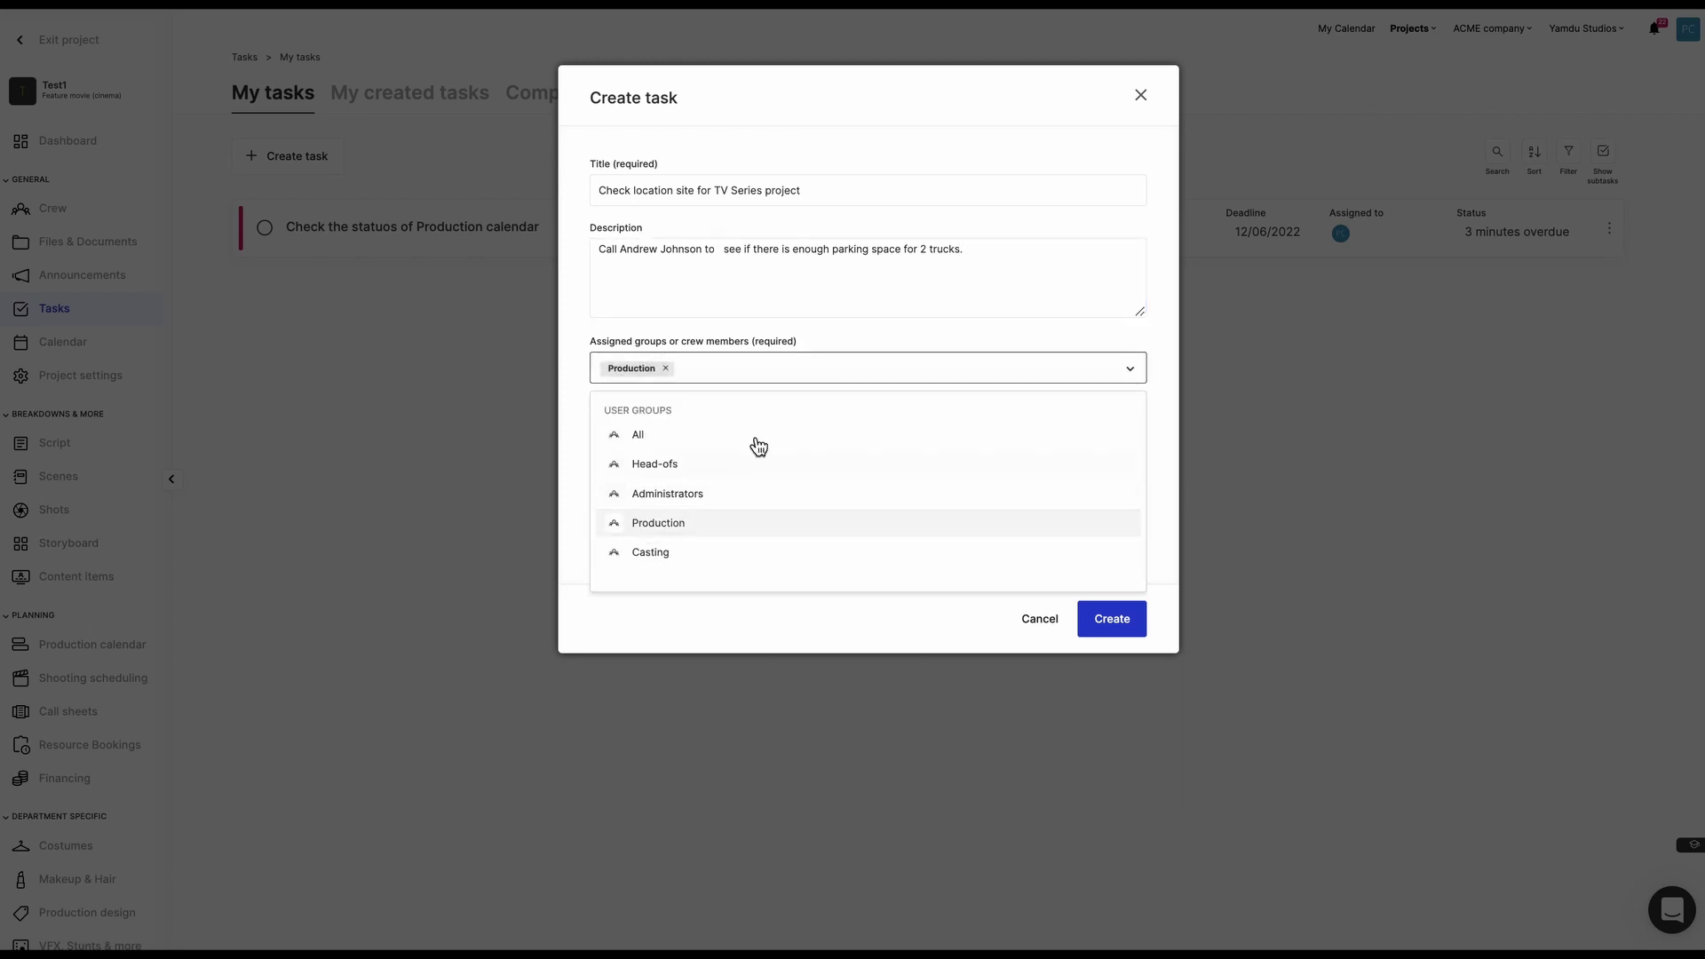
left_click(795, 372)
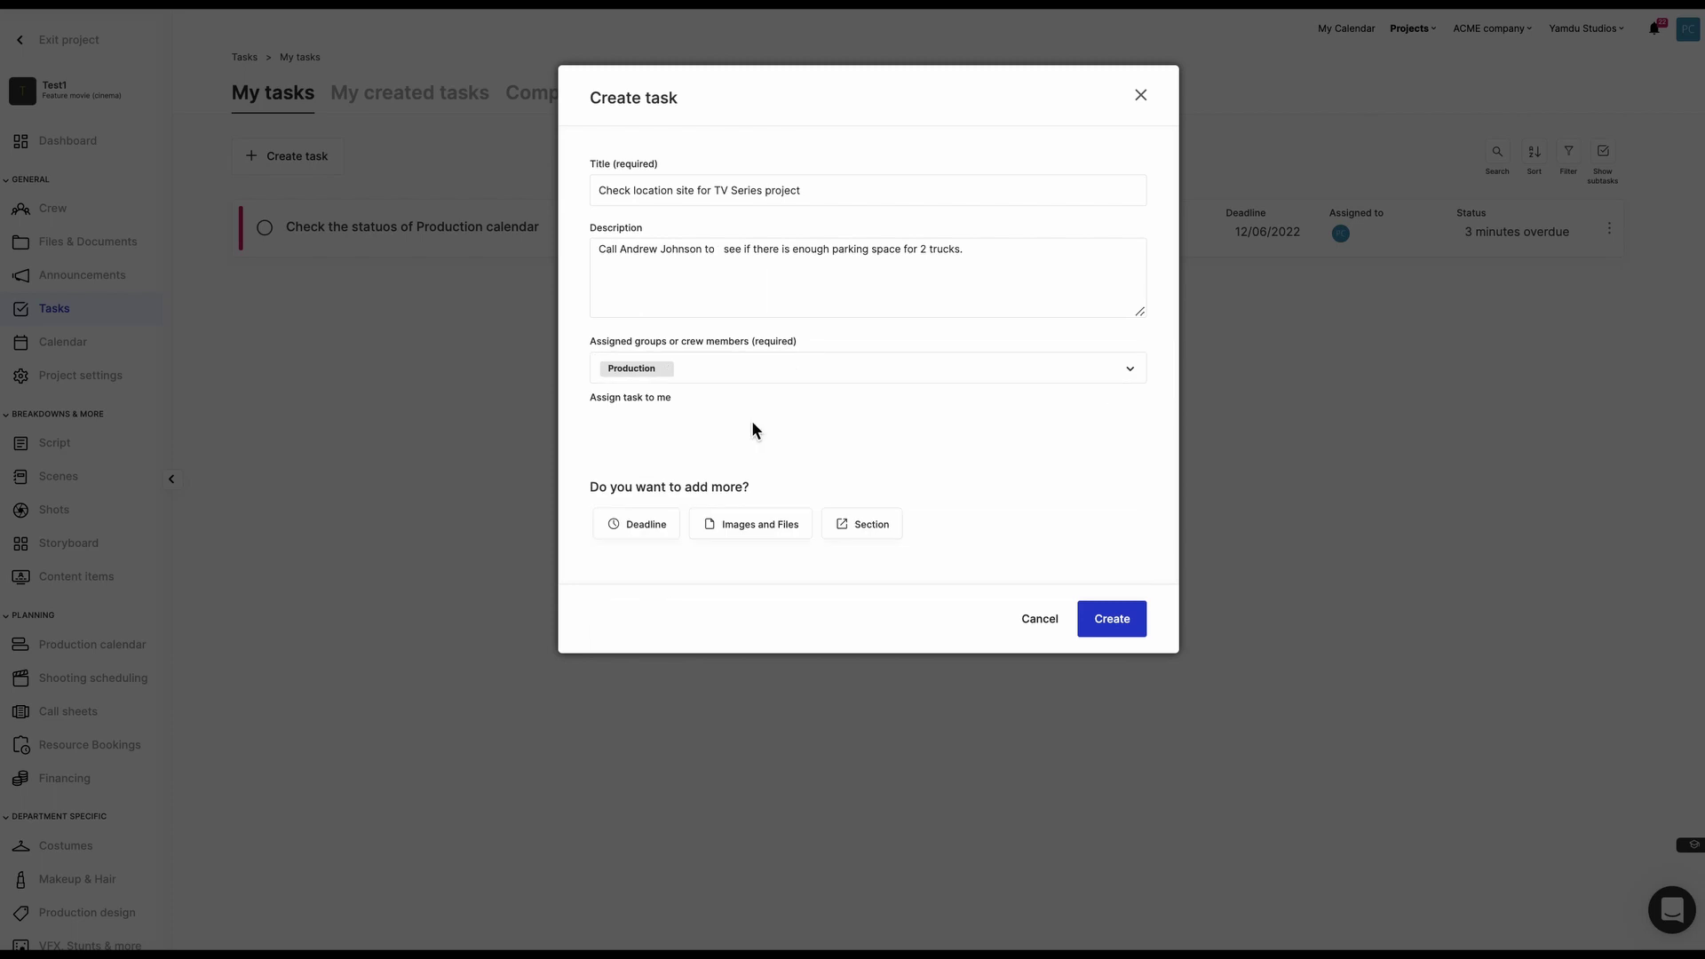
Give the location site task a December 8, 2022 deadline and create it.
left_click(653, 526)
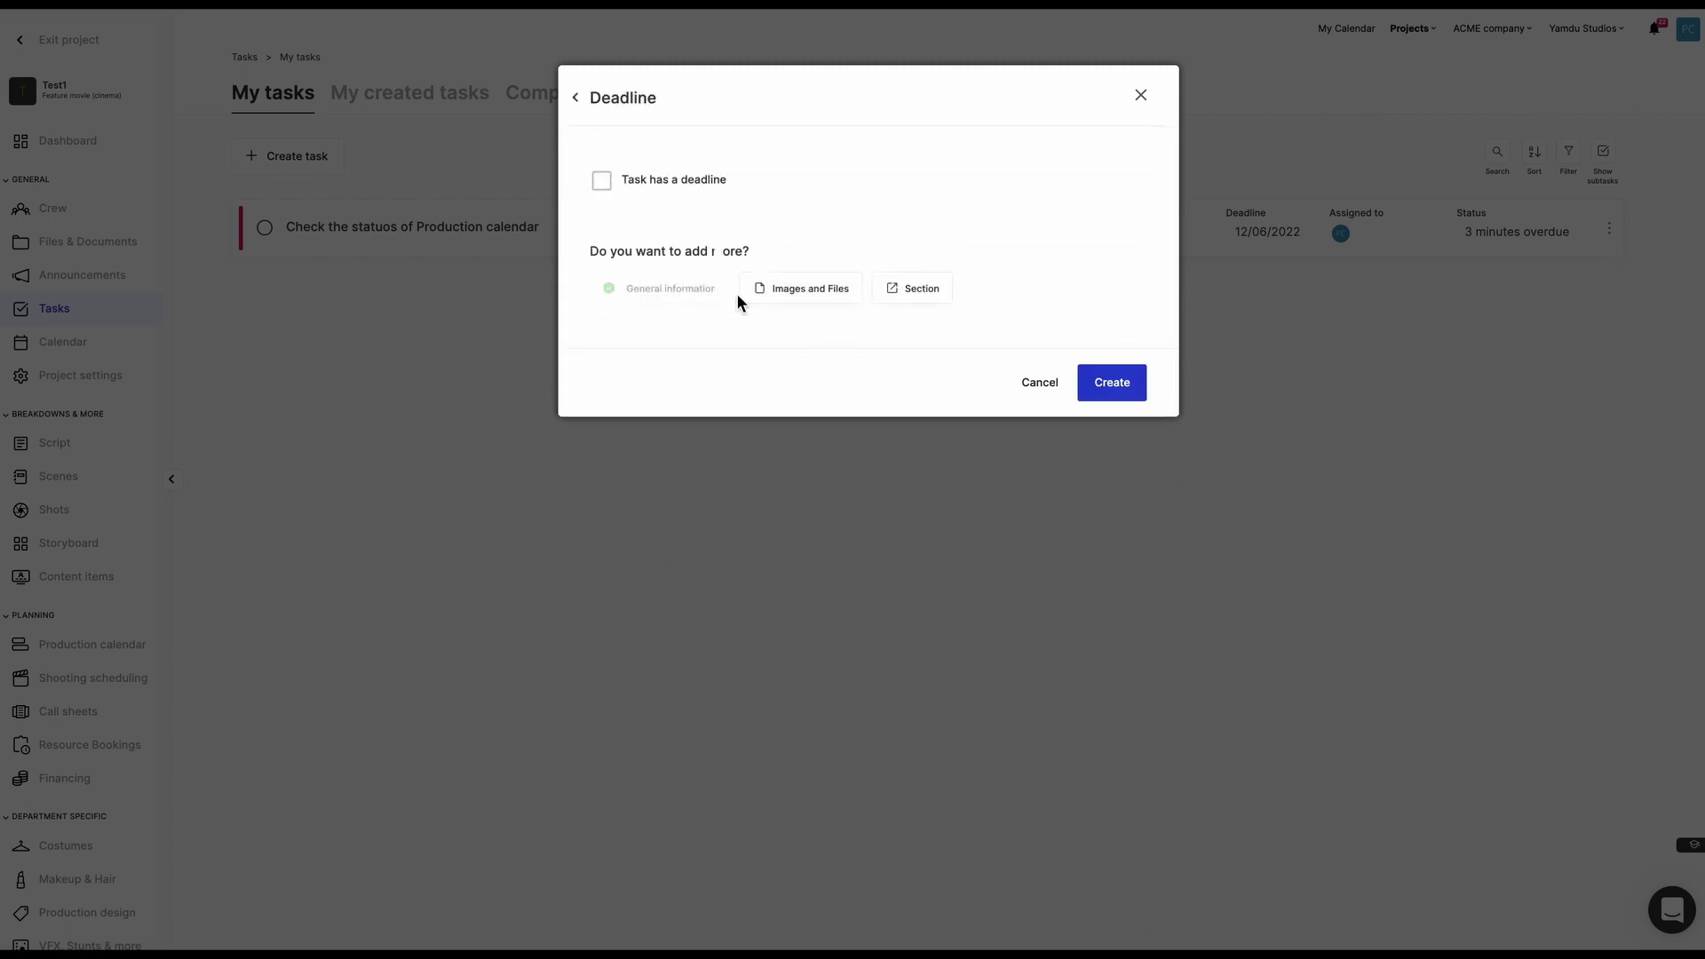
left_click(602, 182)
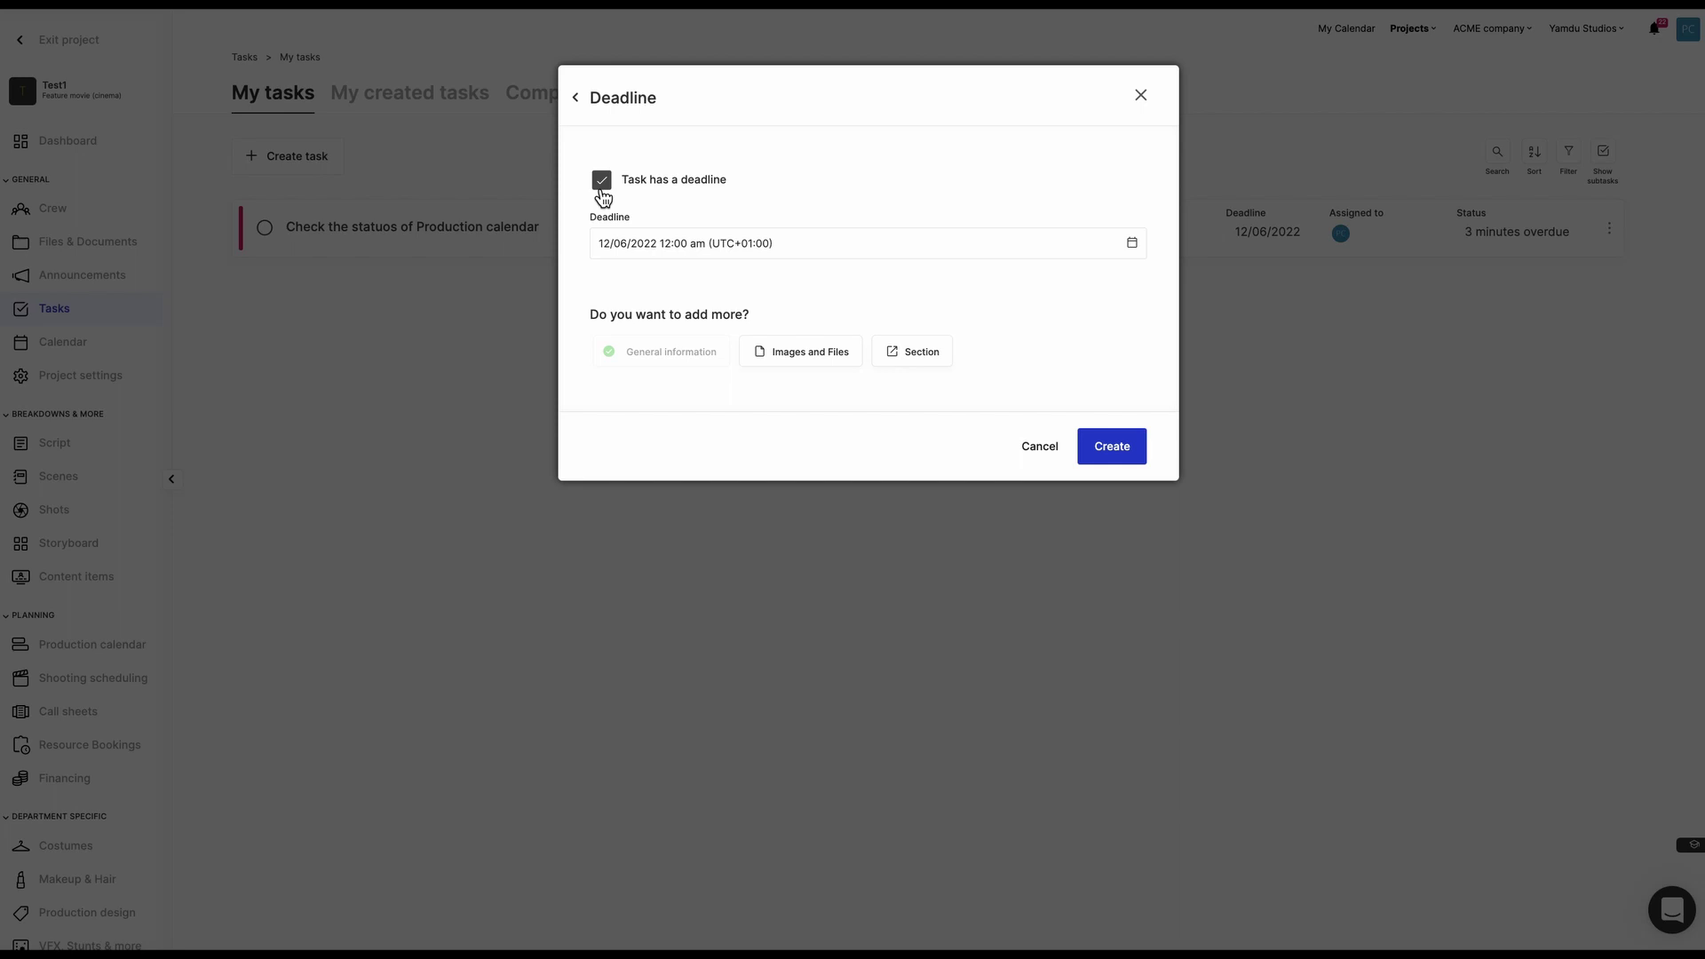
left_click(1130, 247)
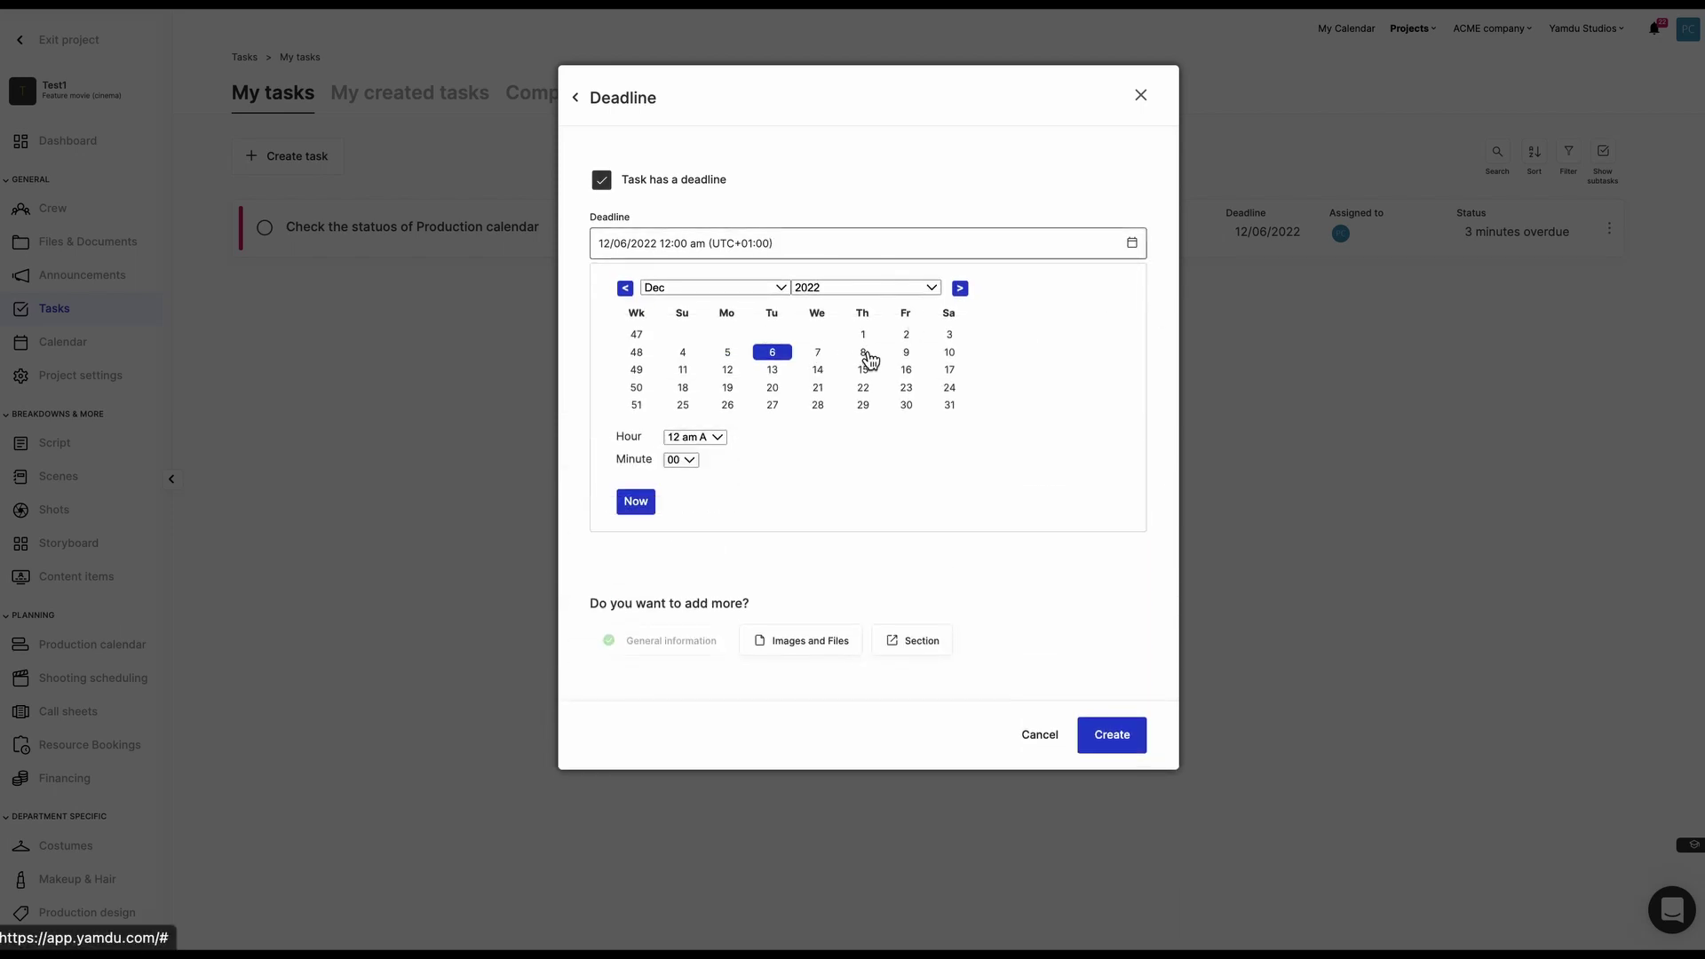
left_click(862, 352)
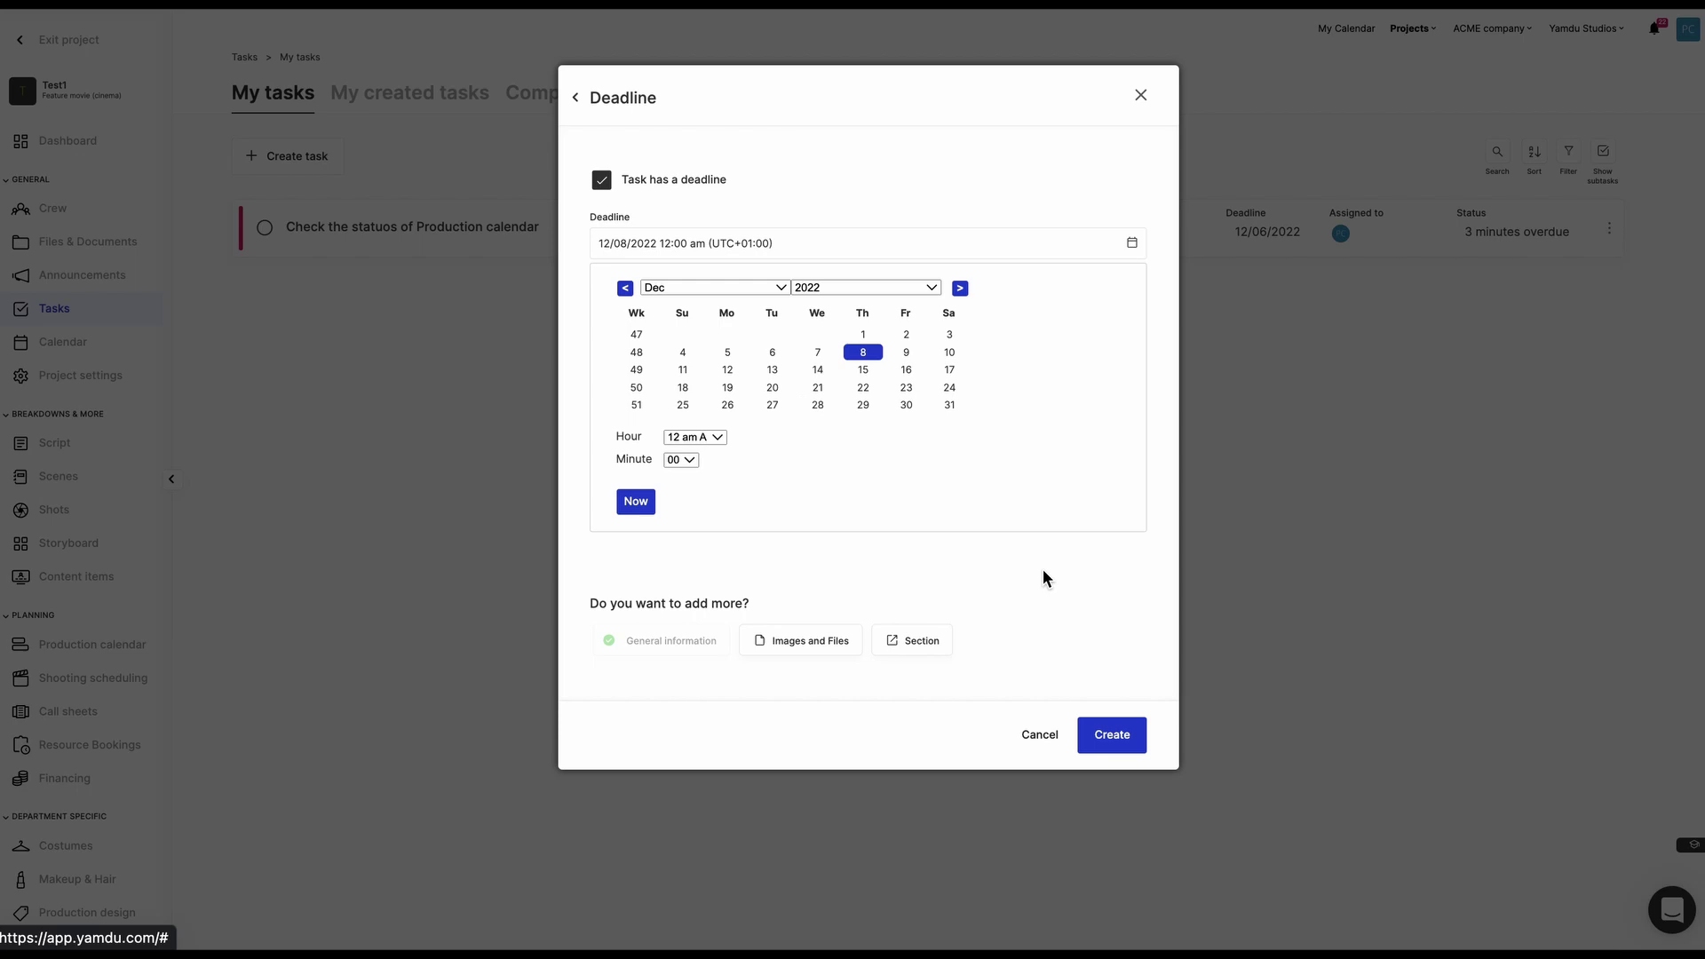
left_click(782, 656)
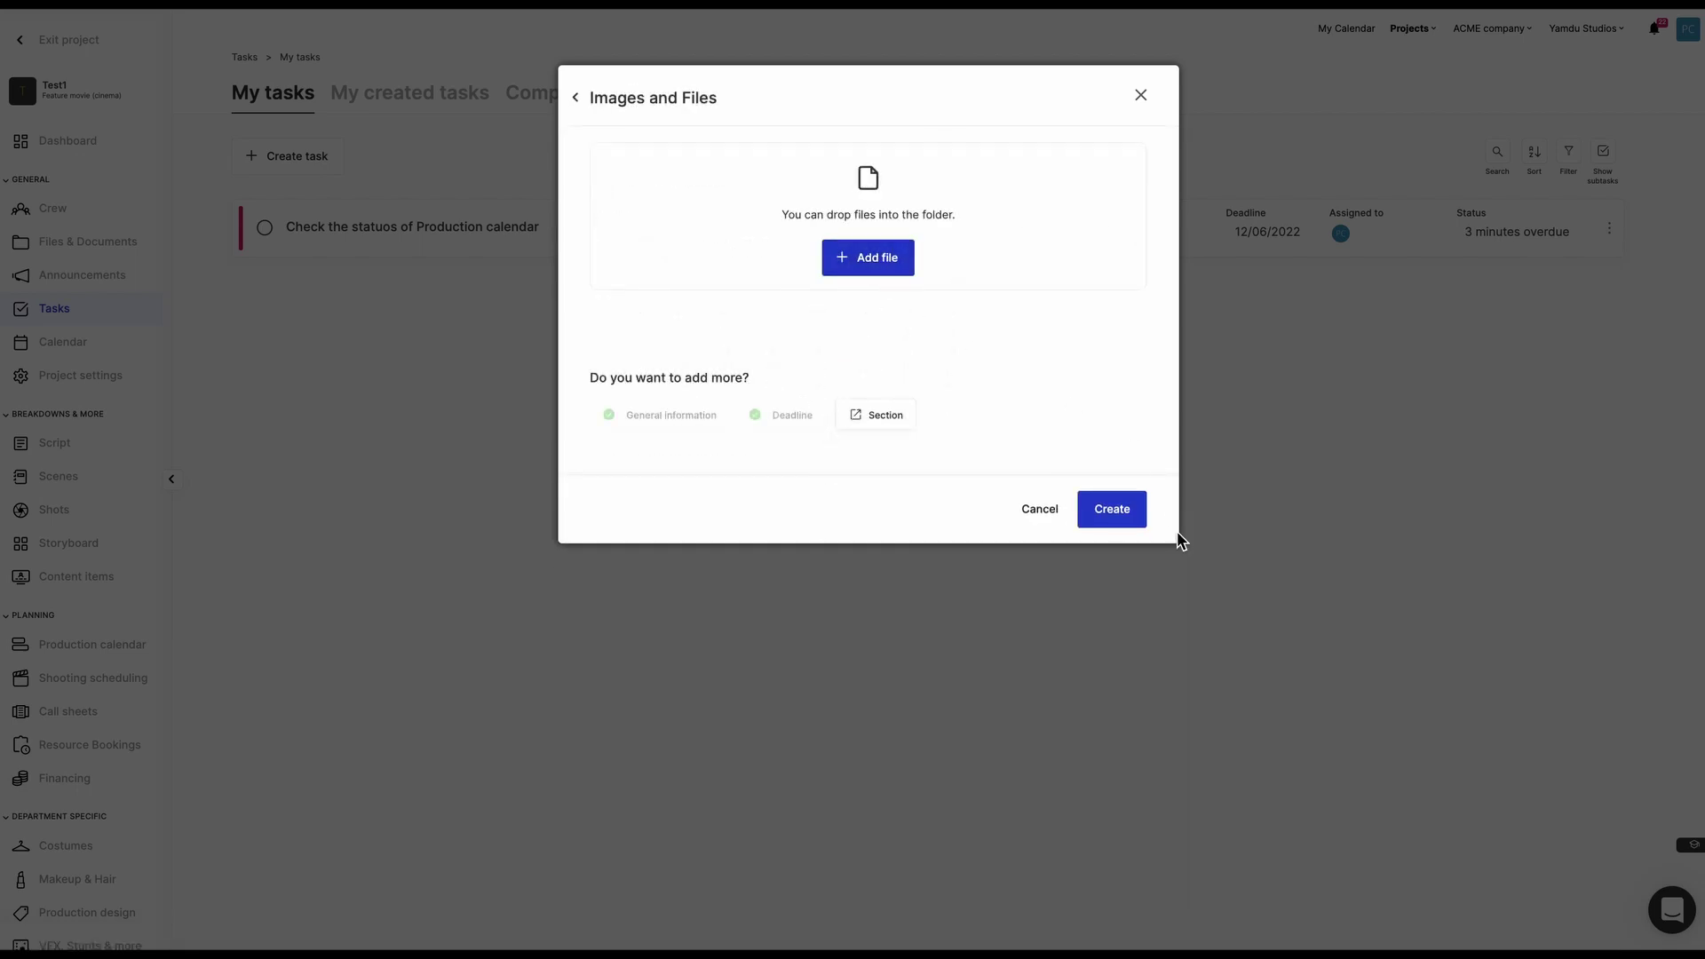
left_click(1112, 513)
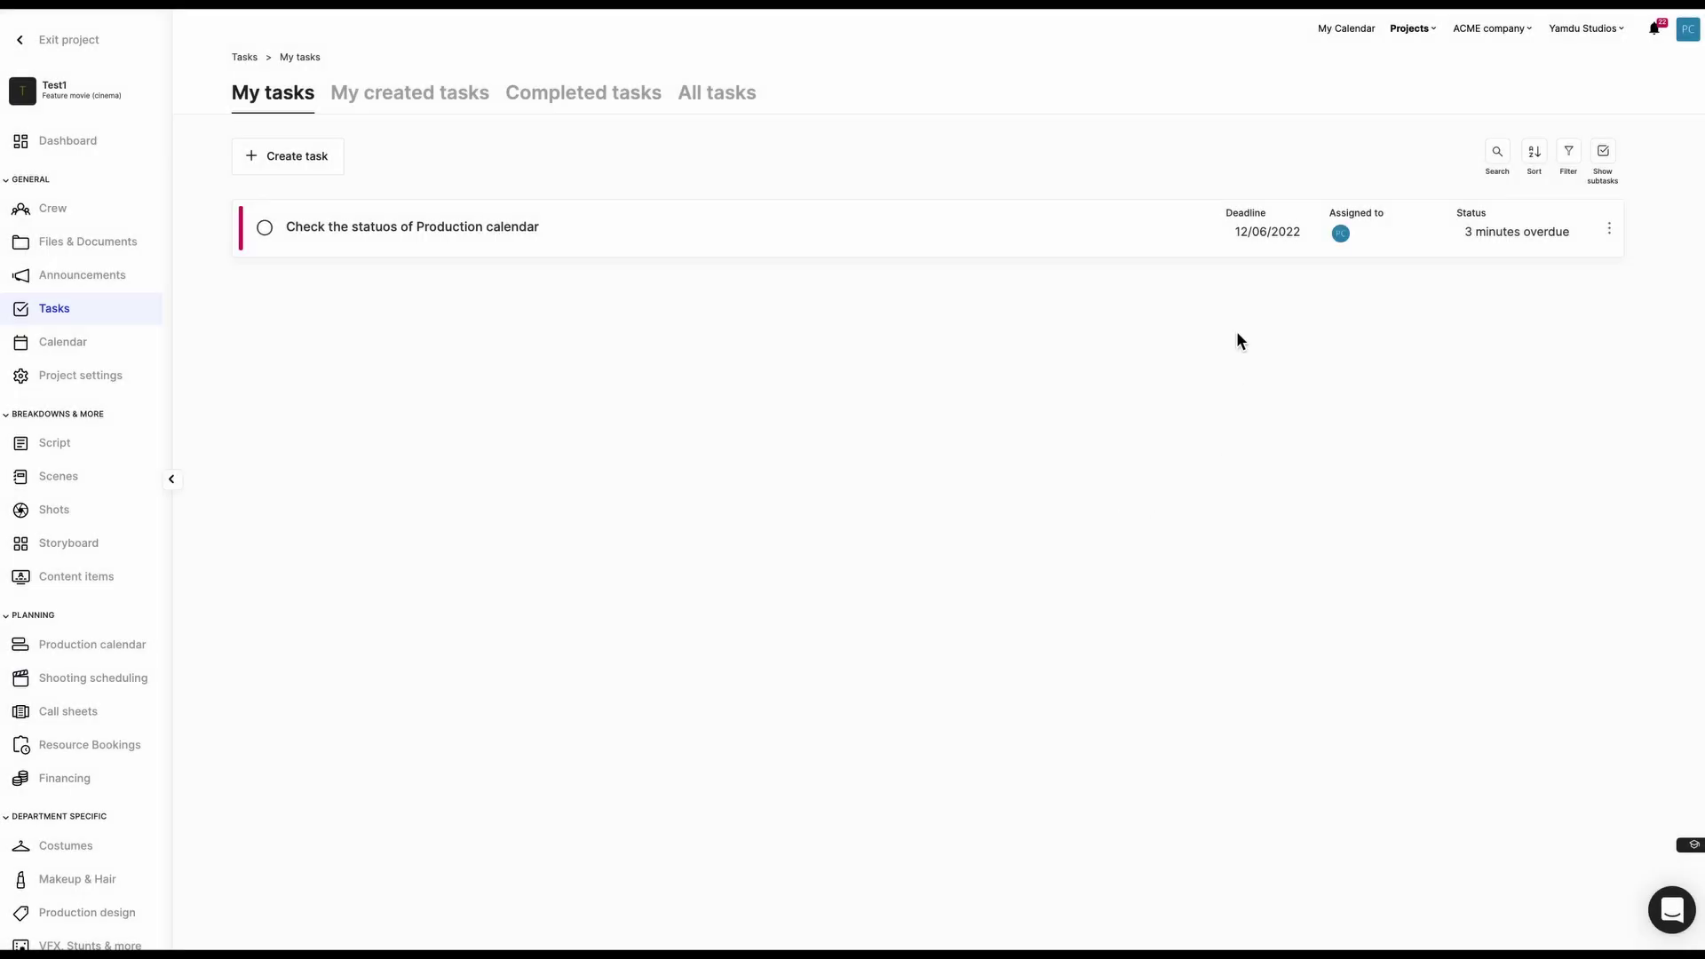
Create 'Check the finance sheet' about Croatia shoot costs, assigned to me, due 12/12/2022.
left_click(327, 173)
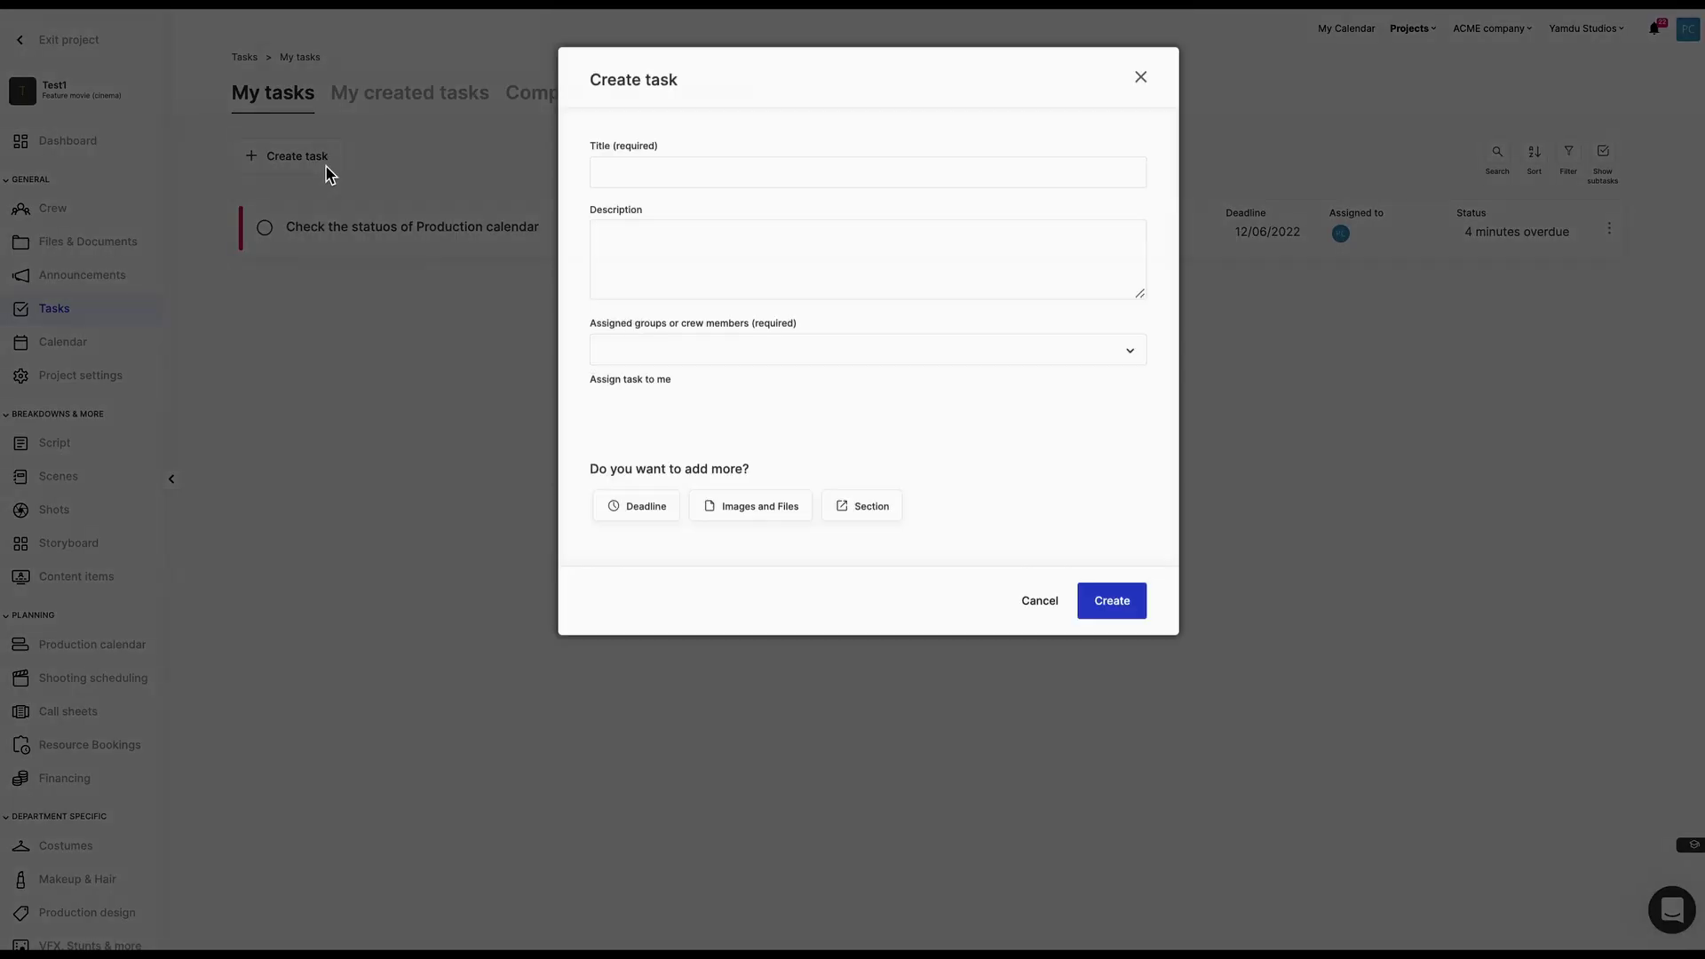
type("Check the finance sheet")
left_click(640, 254)
type("Coordinate costs for 2 week shoot in Croatia")
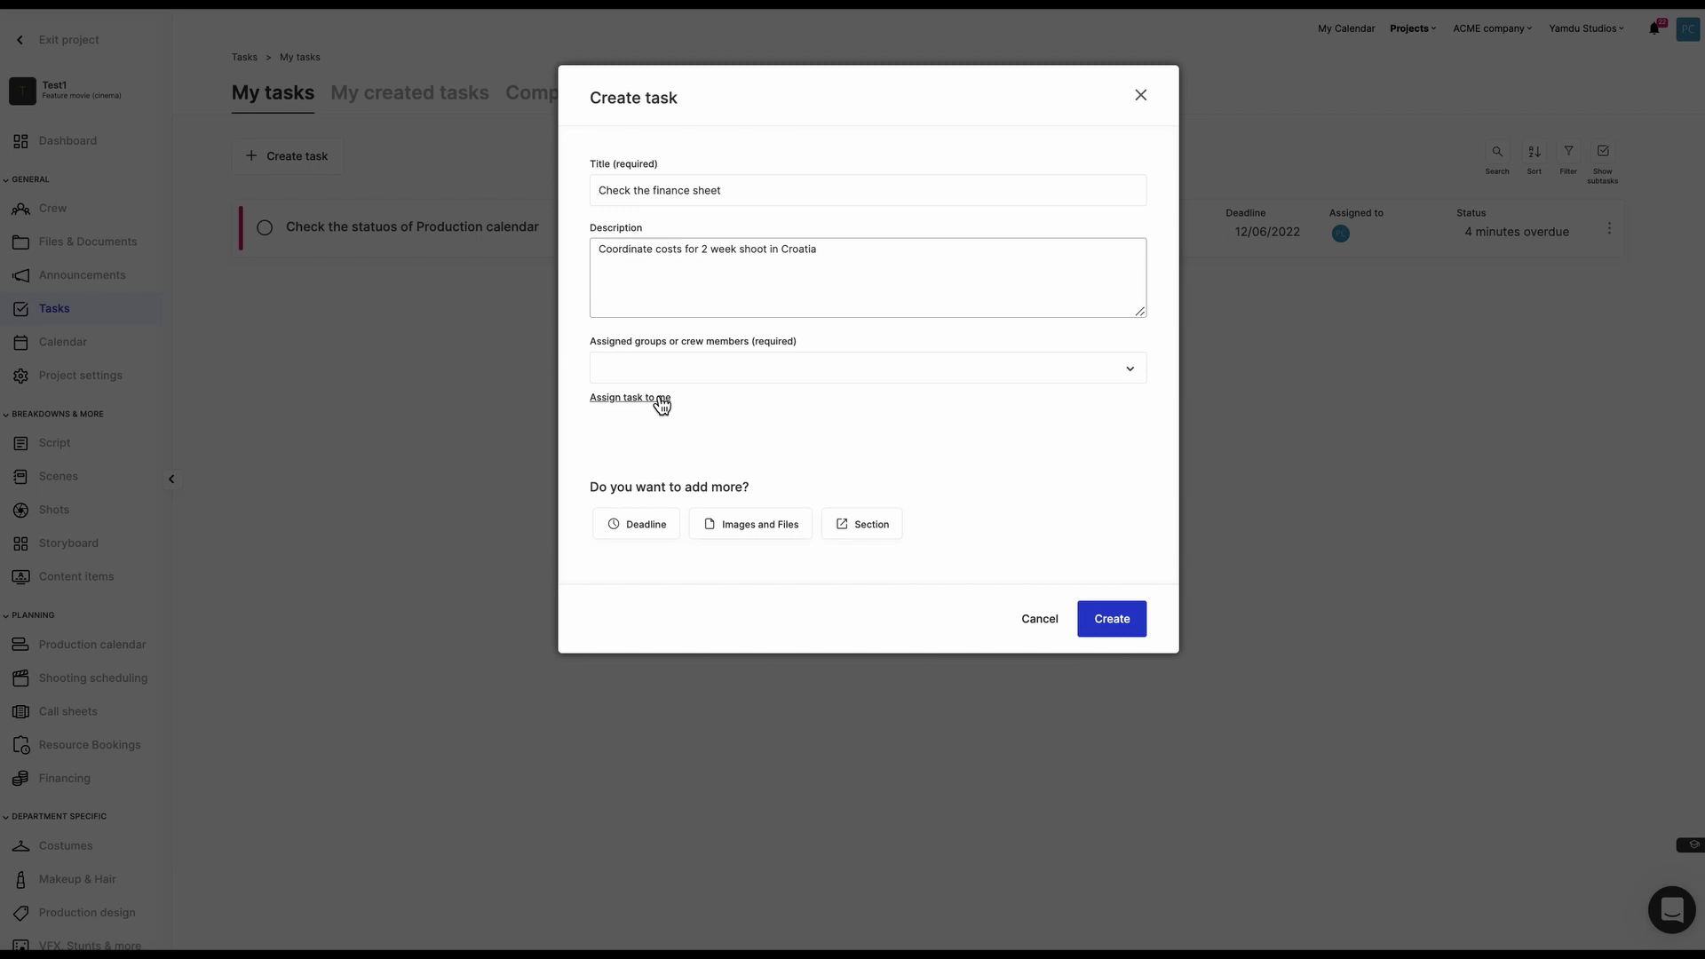
left_click(631, 397)
left_click(643, 524)
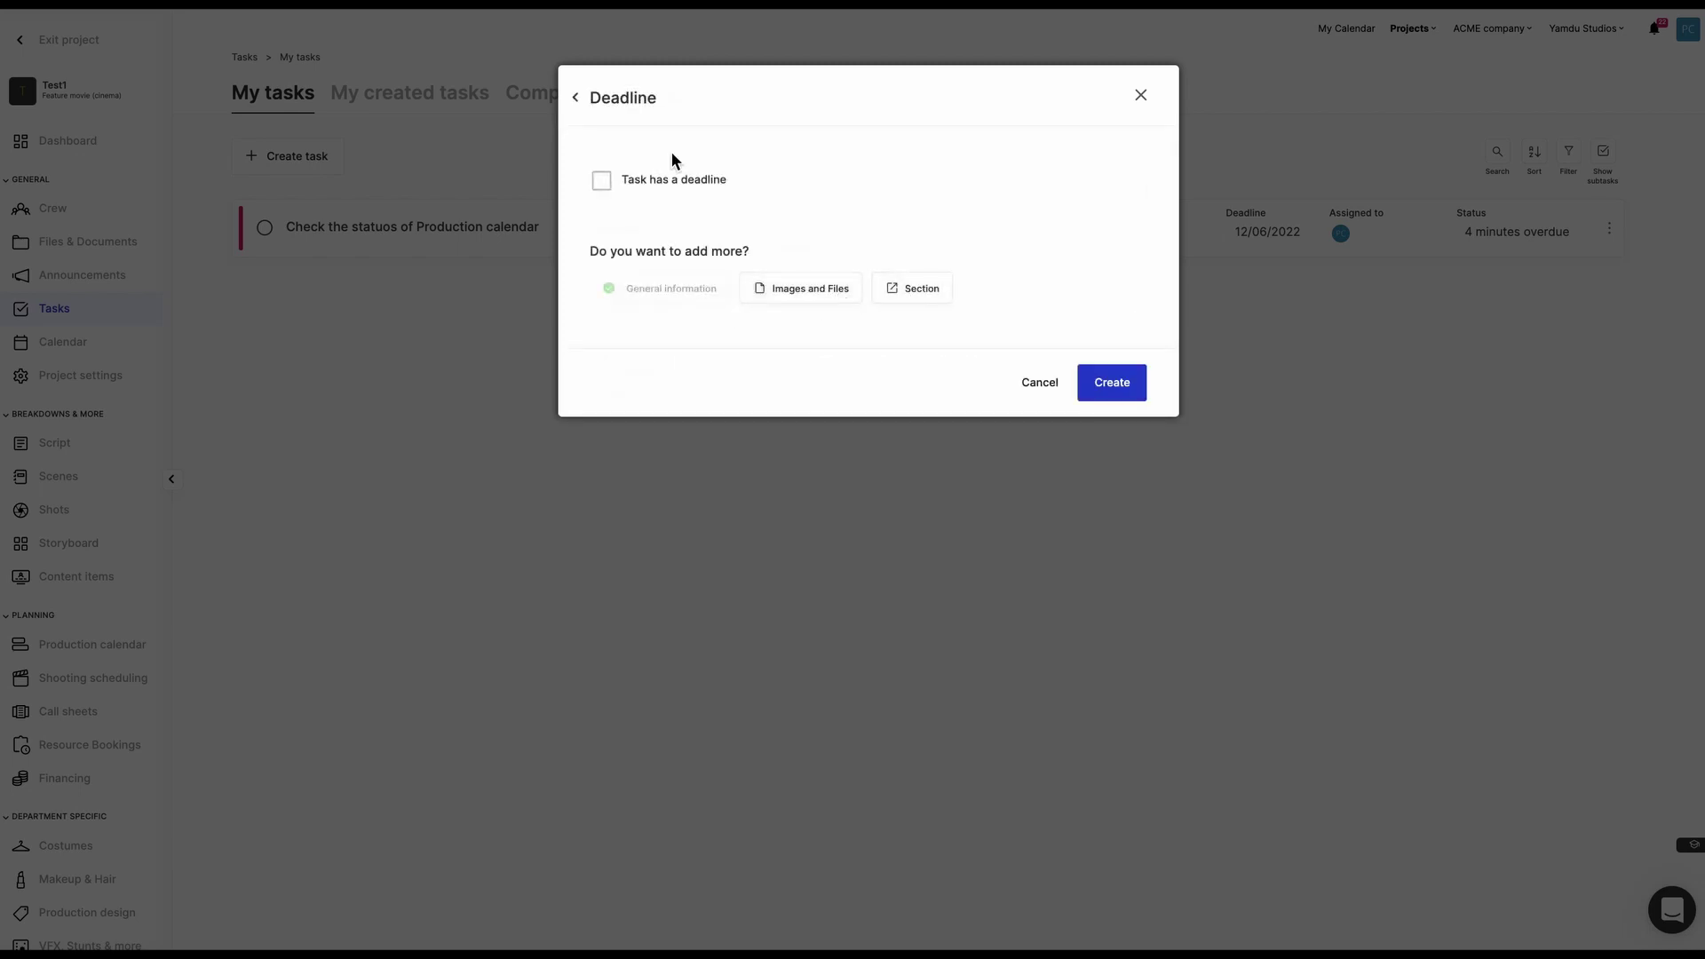
left_click(602, 180)
left_click(740, 247)
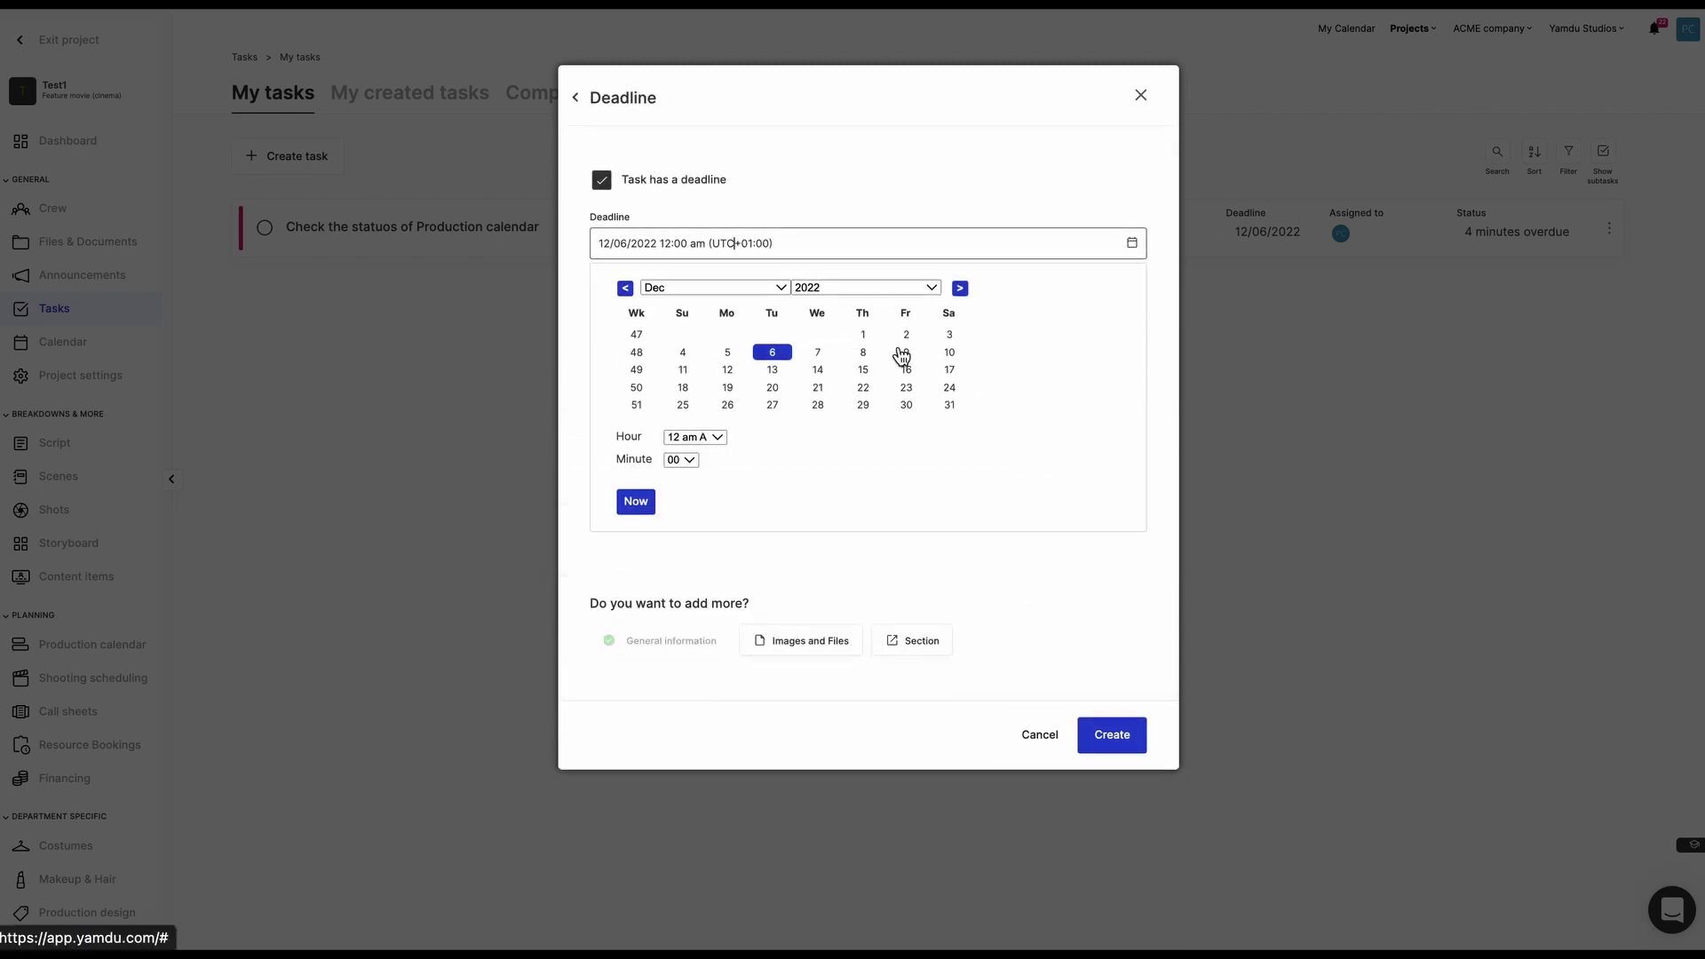
left_click(728, 370)
left_click(1133, 745)
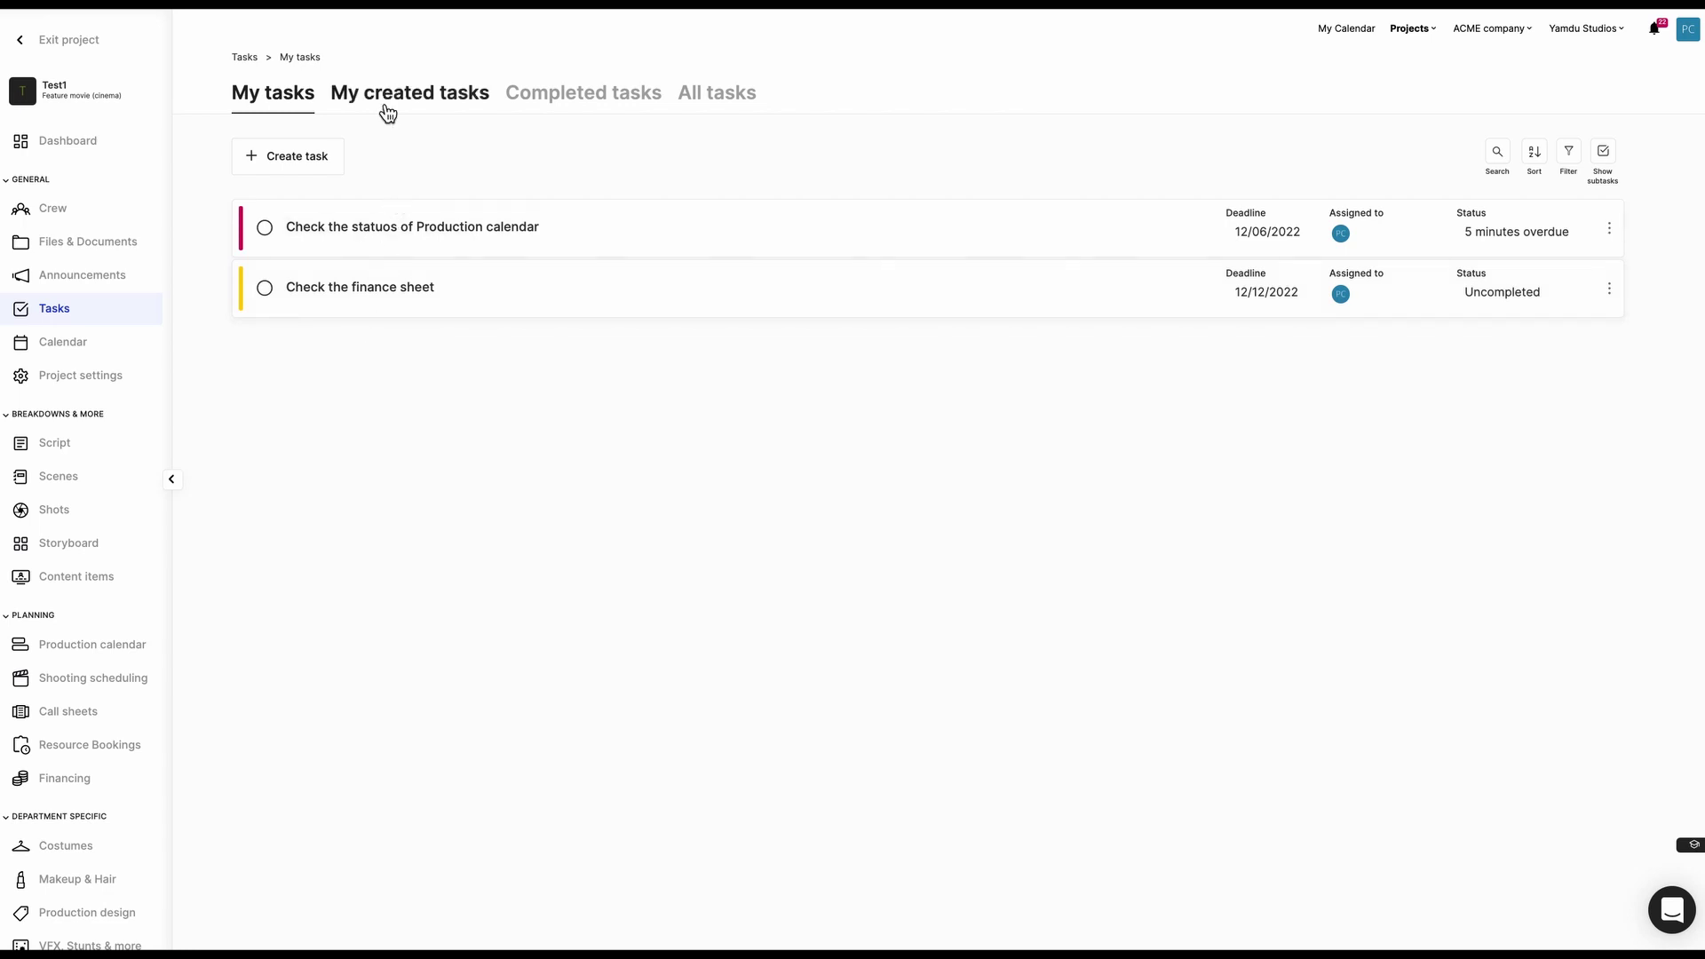
Look through the My created tasks, Completed tasks and My tasks lists, then open the Calendar.
left_click(387, 94)
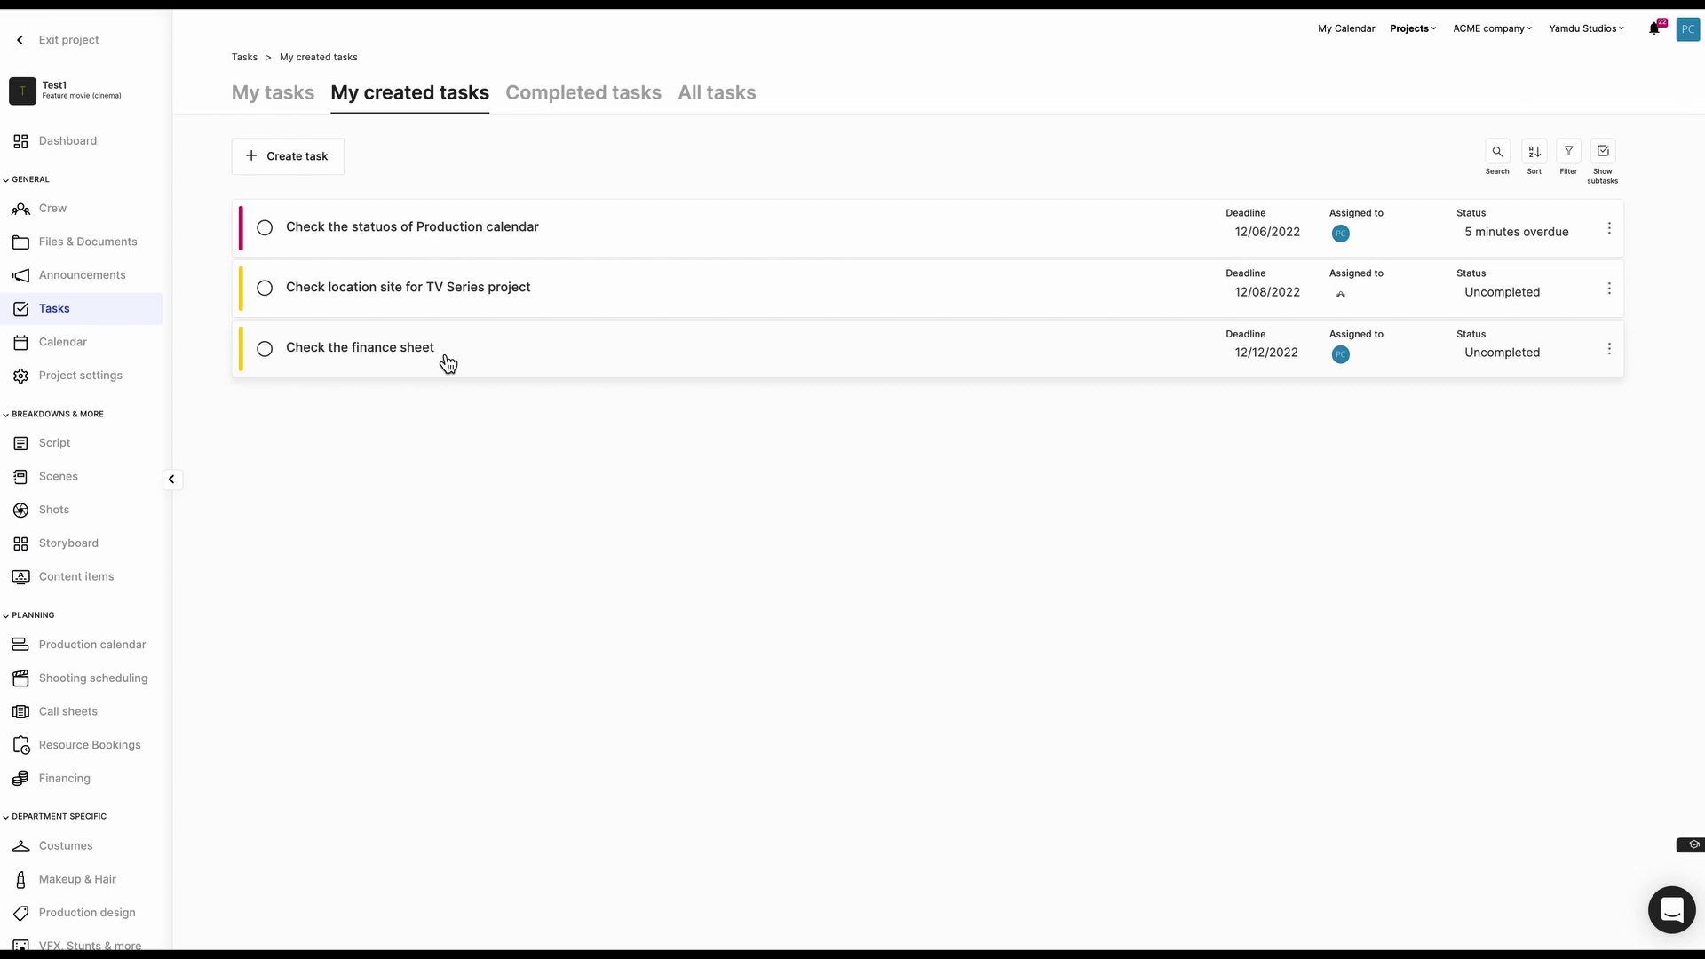
left_click(580, 90)
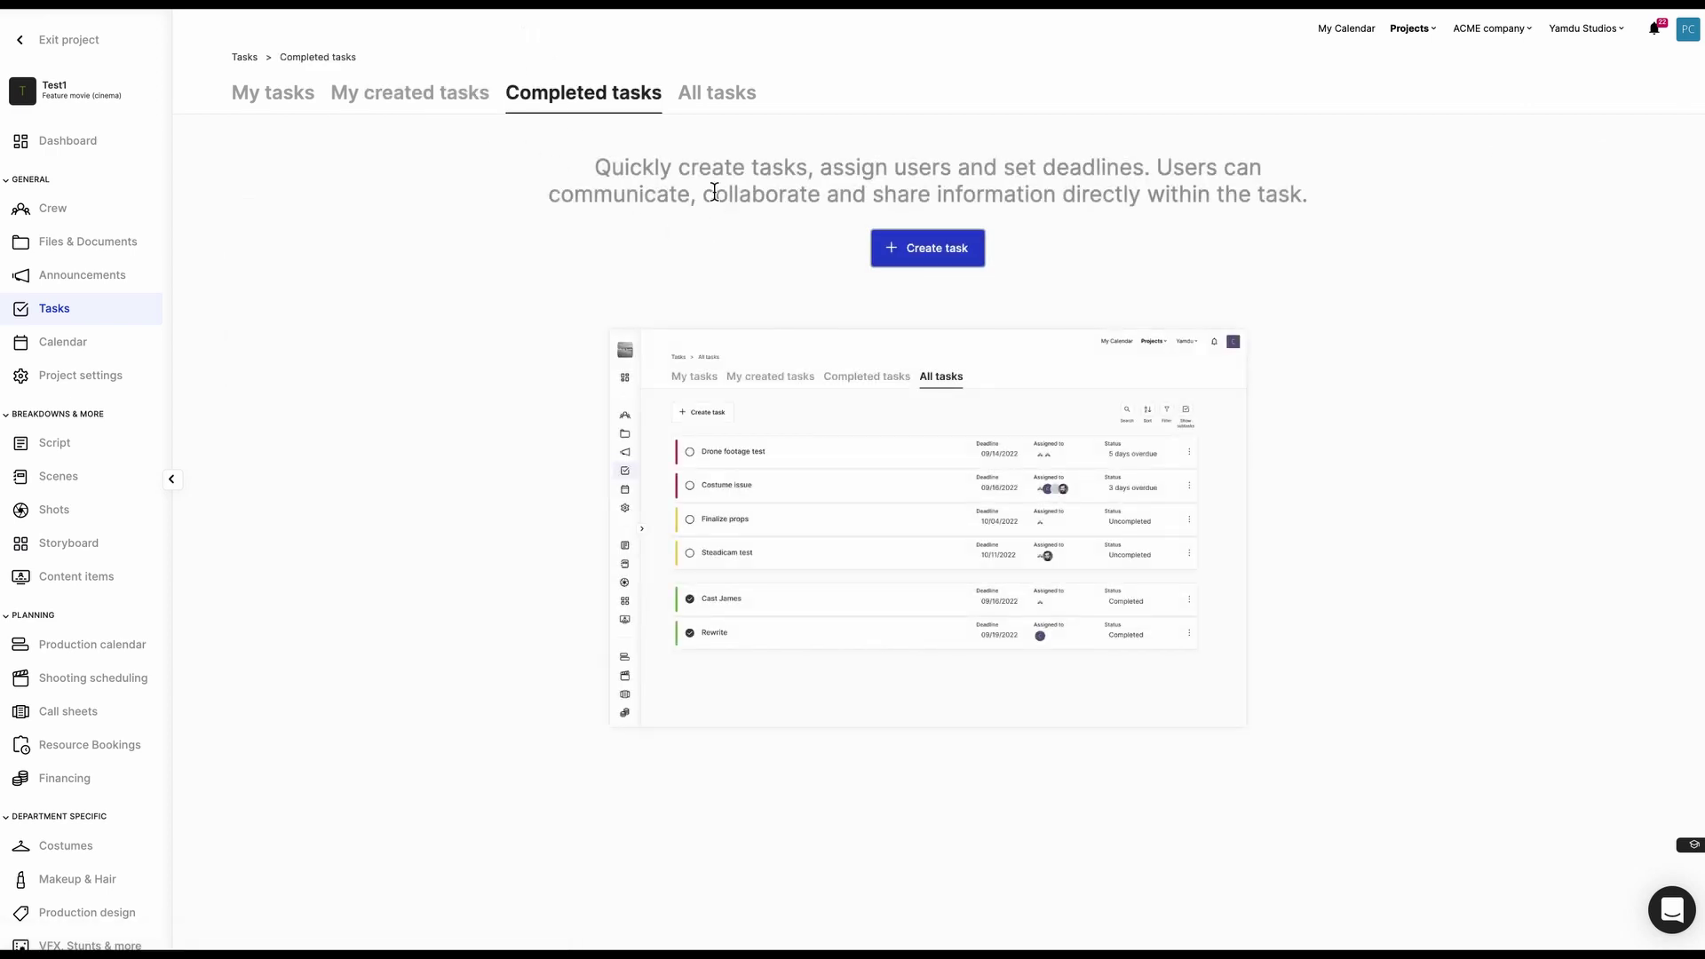
left_click(300, 105)
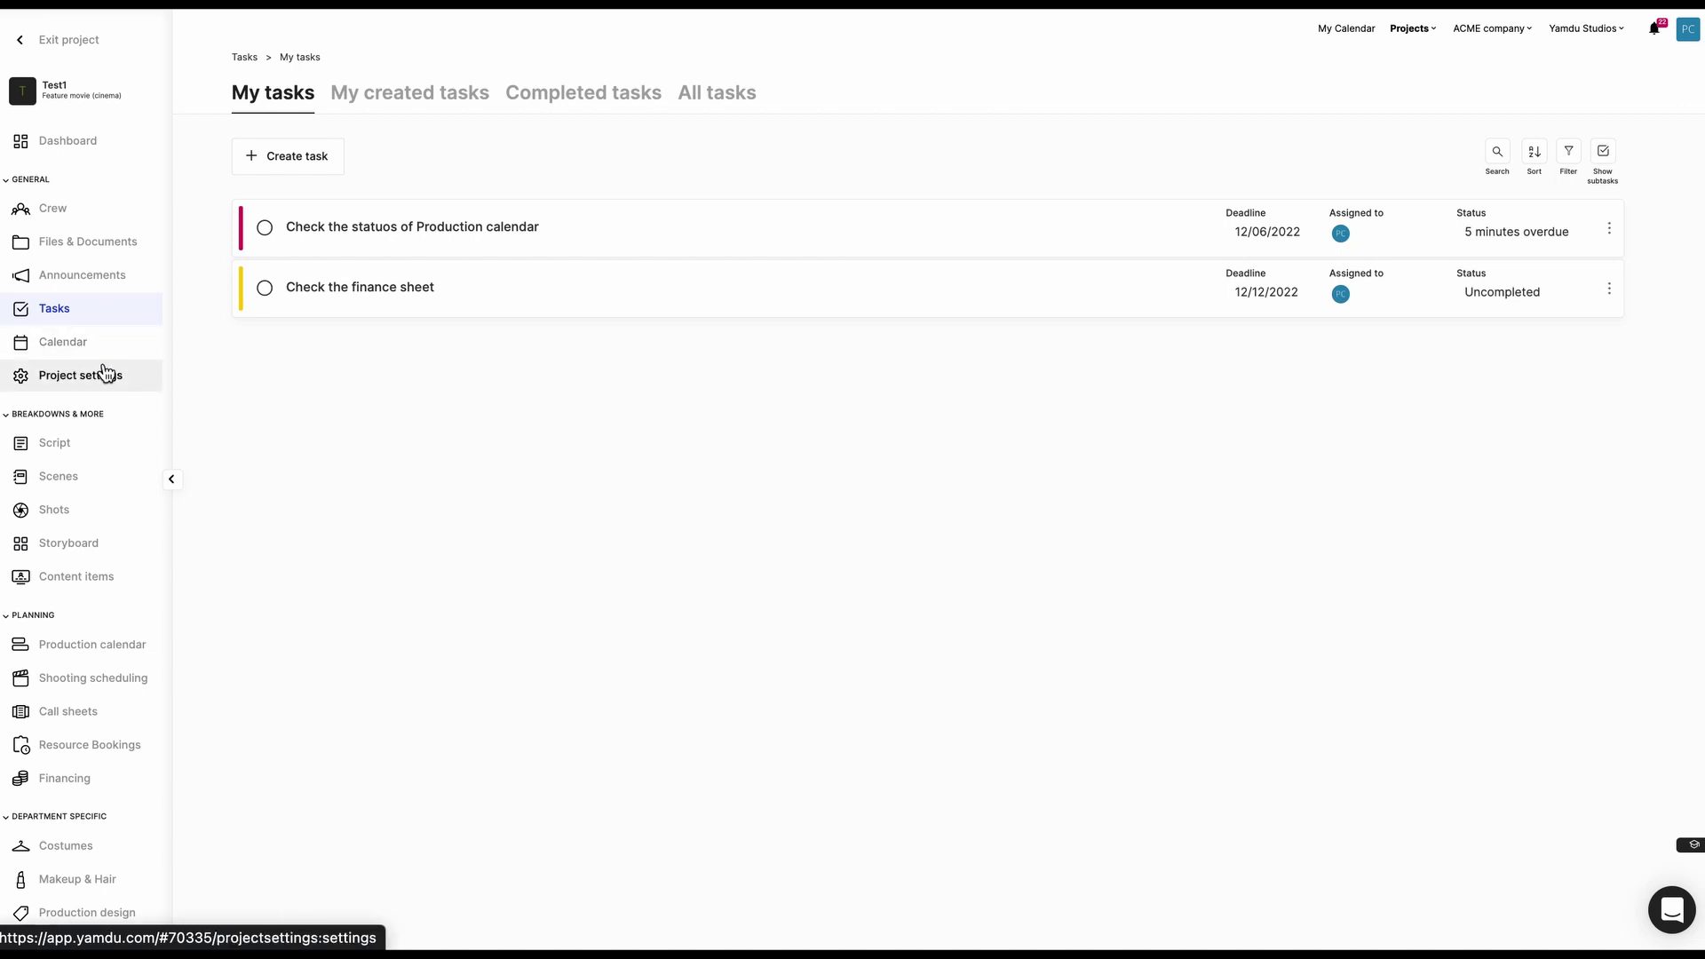
left_click(107, 343)
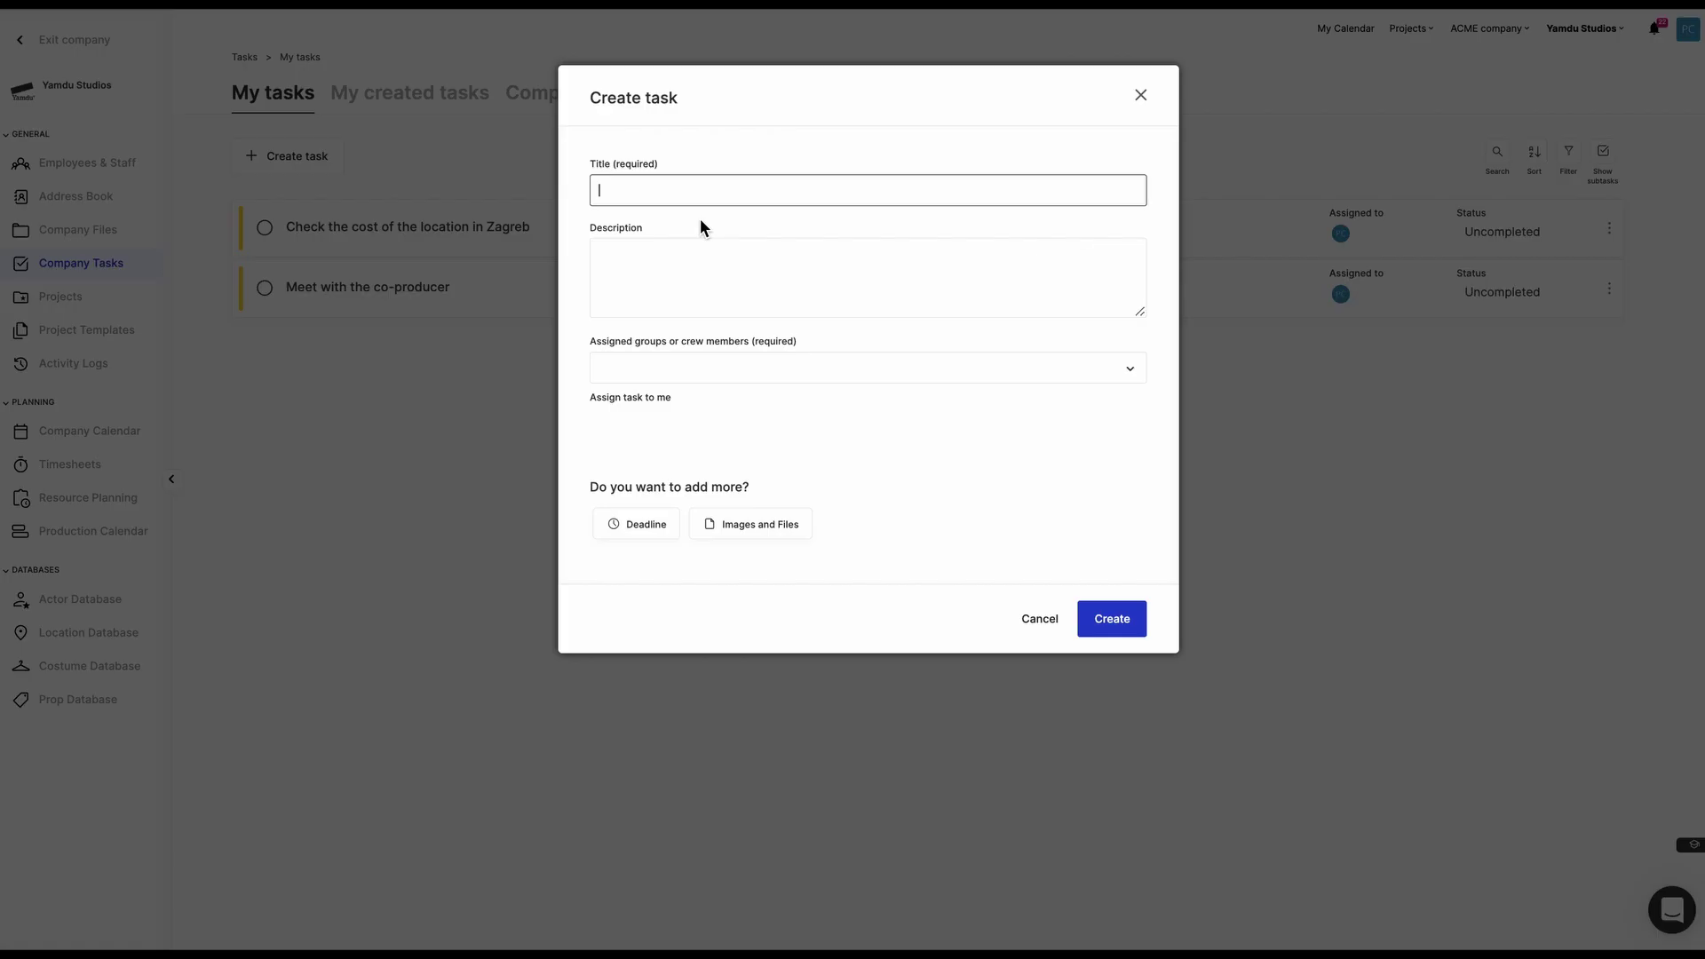
type("Double check with Igor for the contract")
left_click(684, 291)
type("Check if all the data is here.")
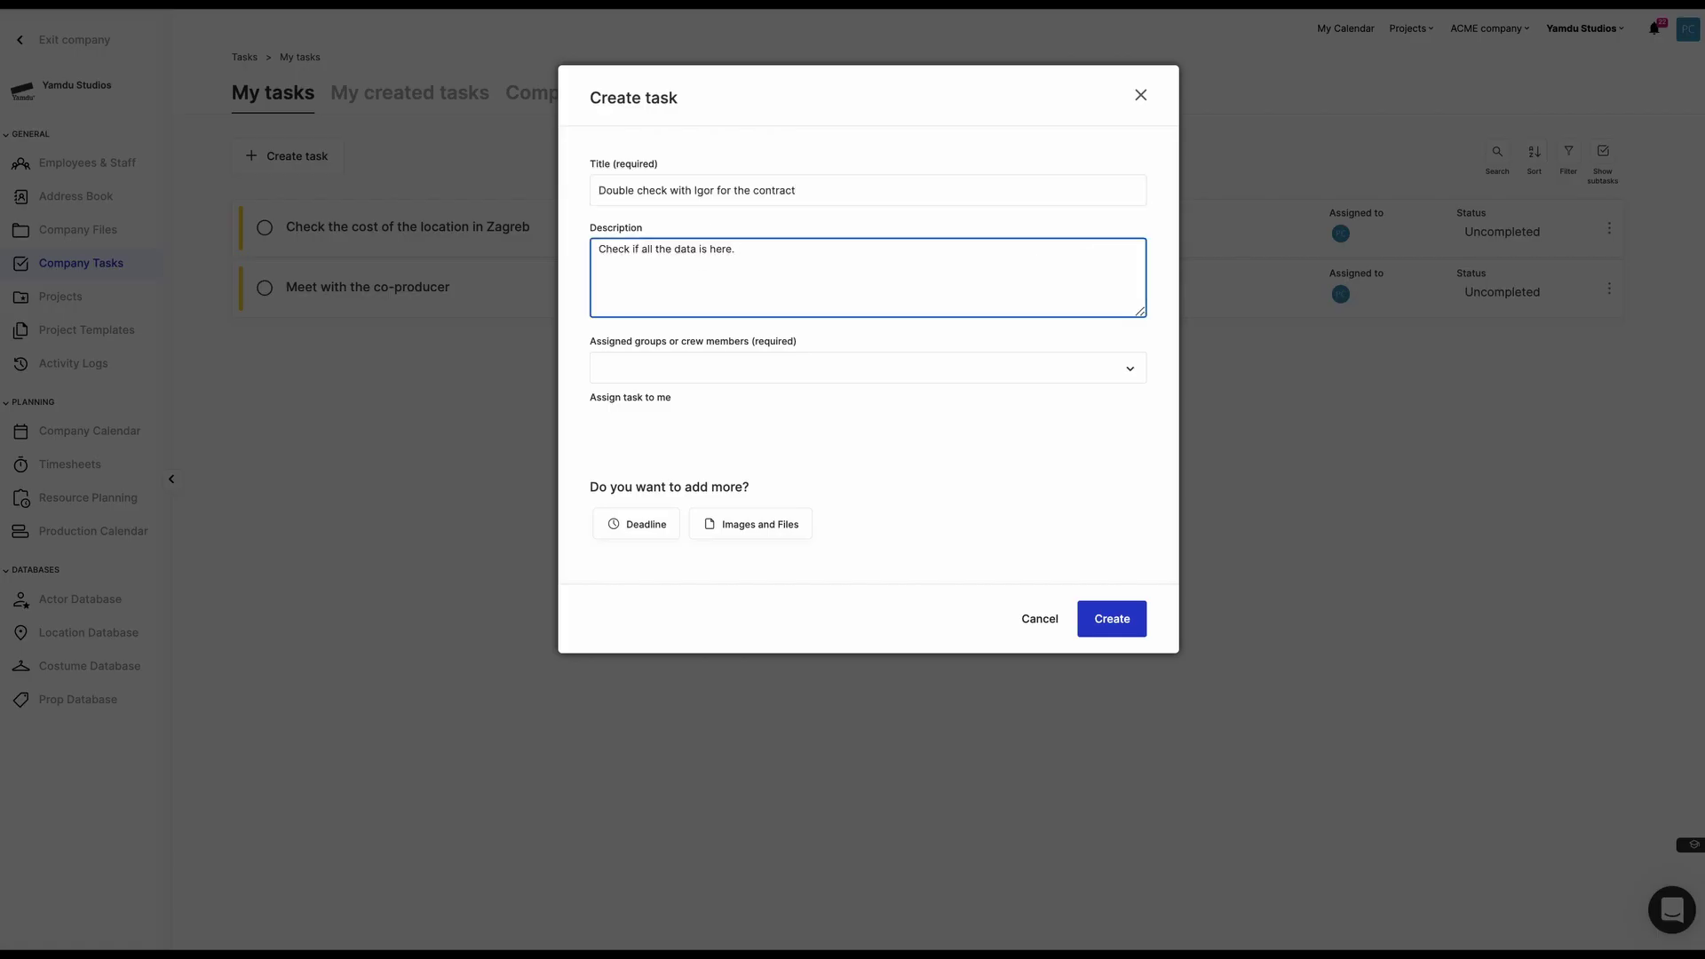
left_click(653, 367)
type("Pet")
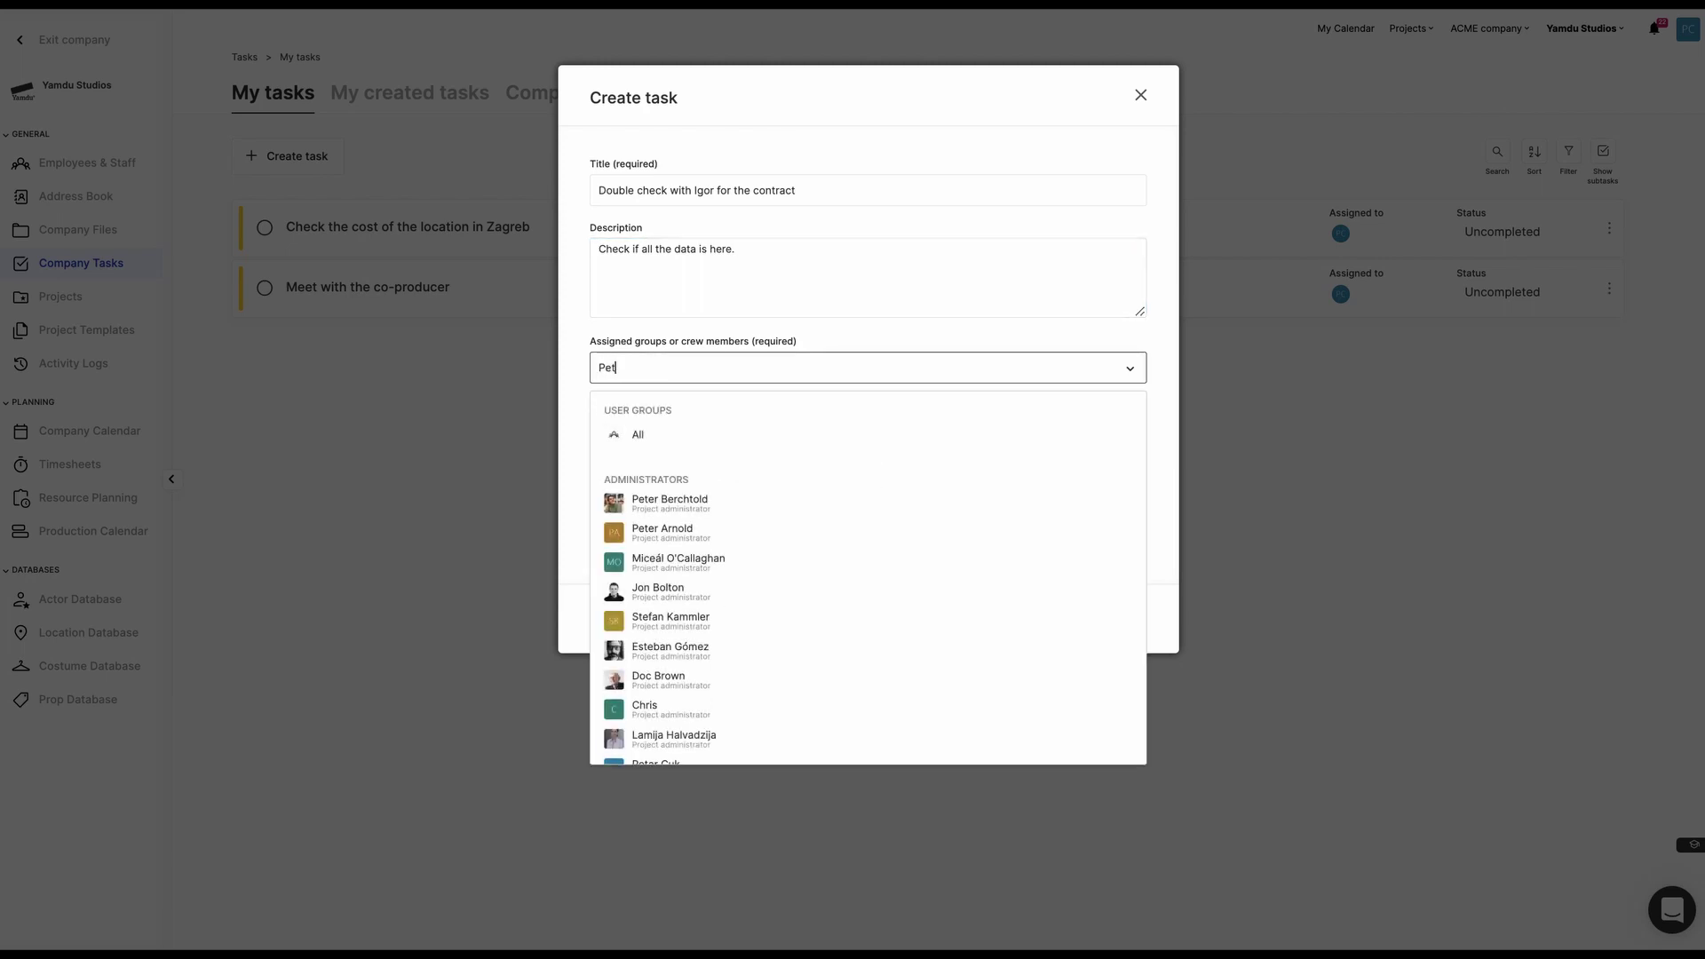
type("ar")
left_click(705, 441)
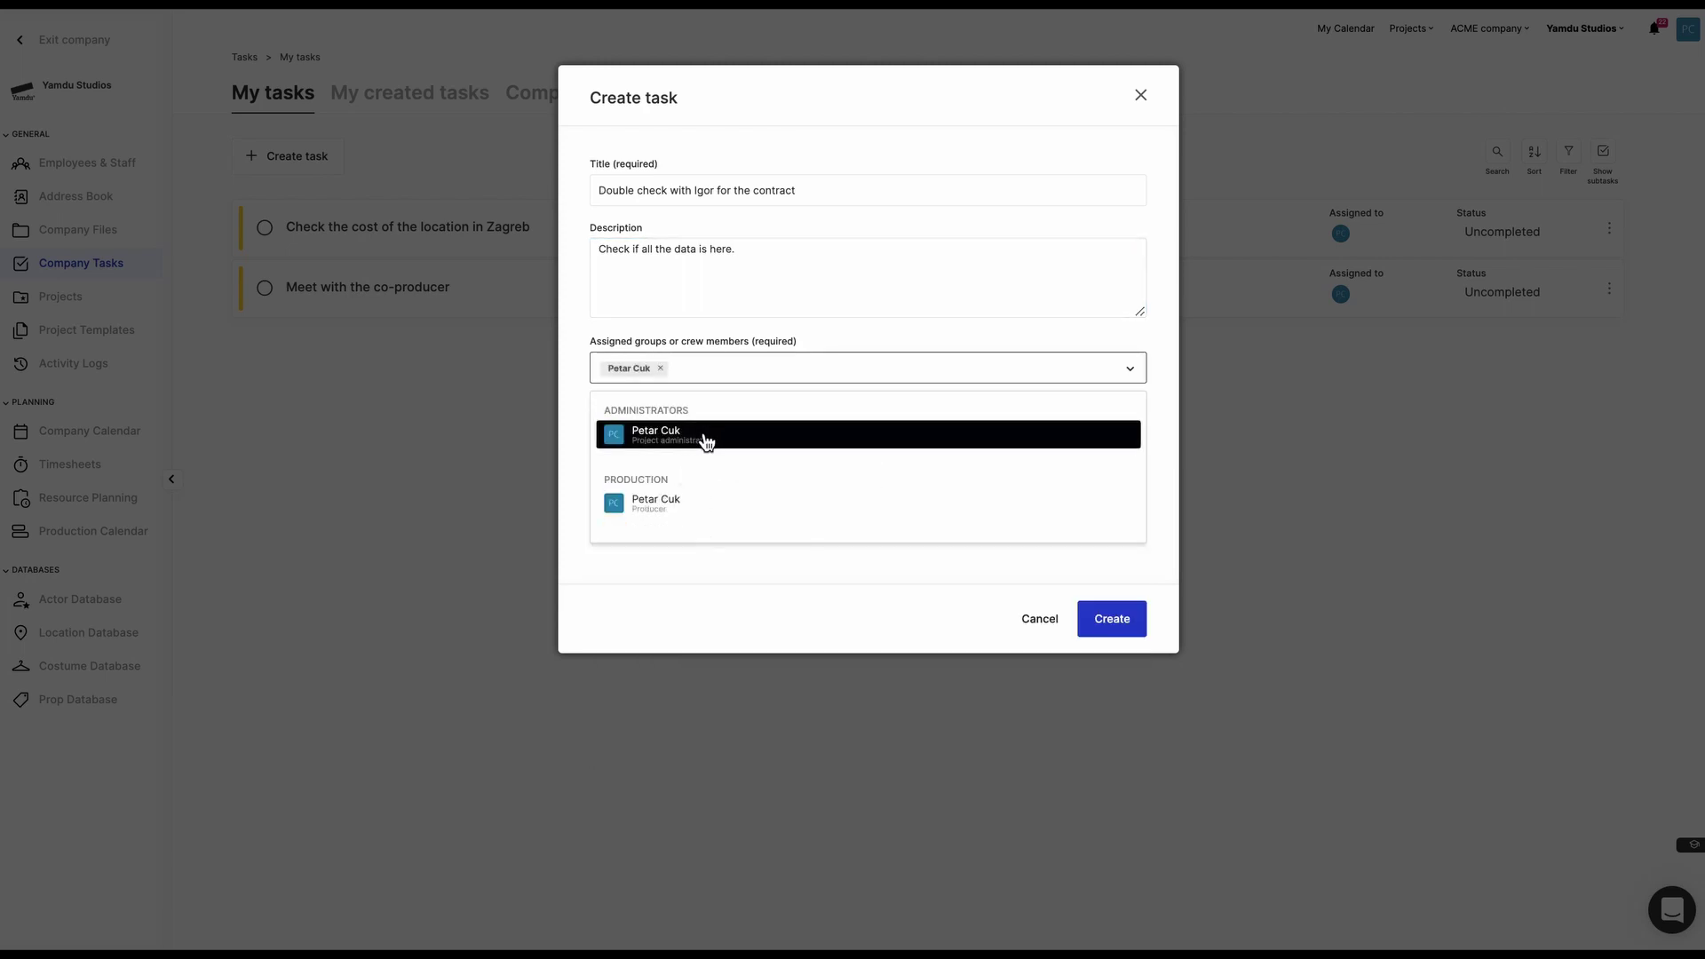
type("Igor")
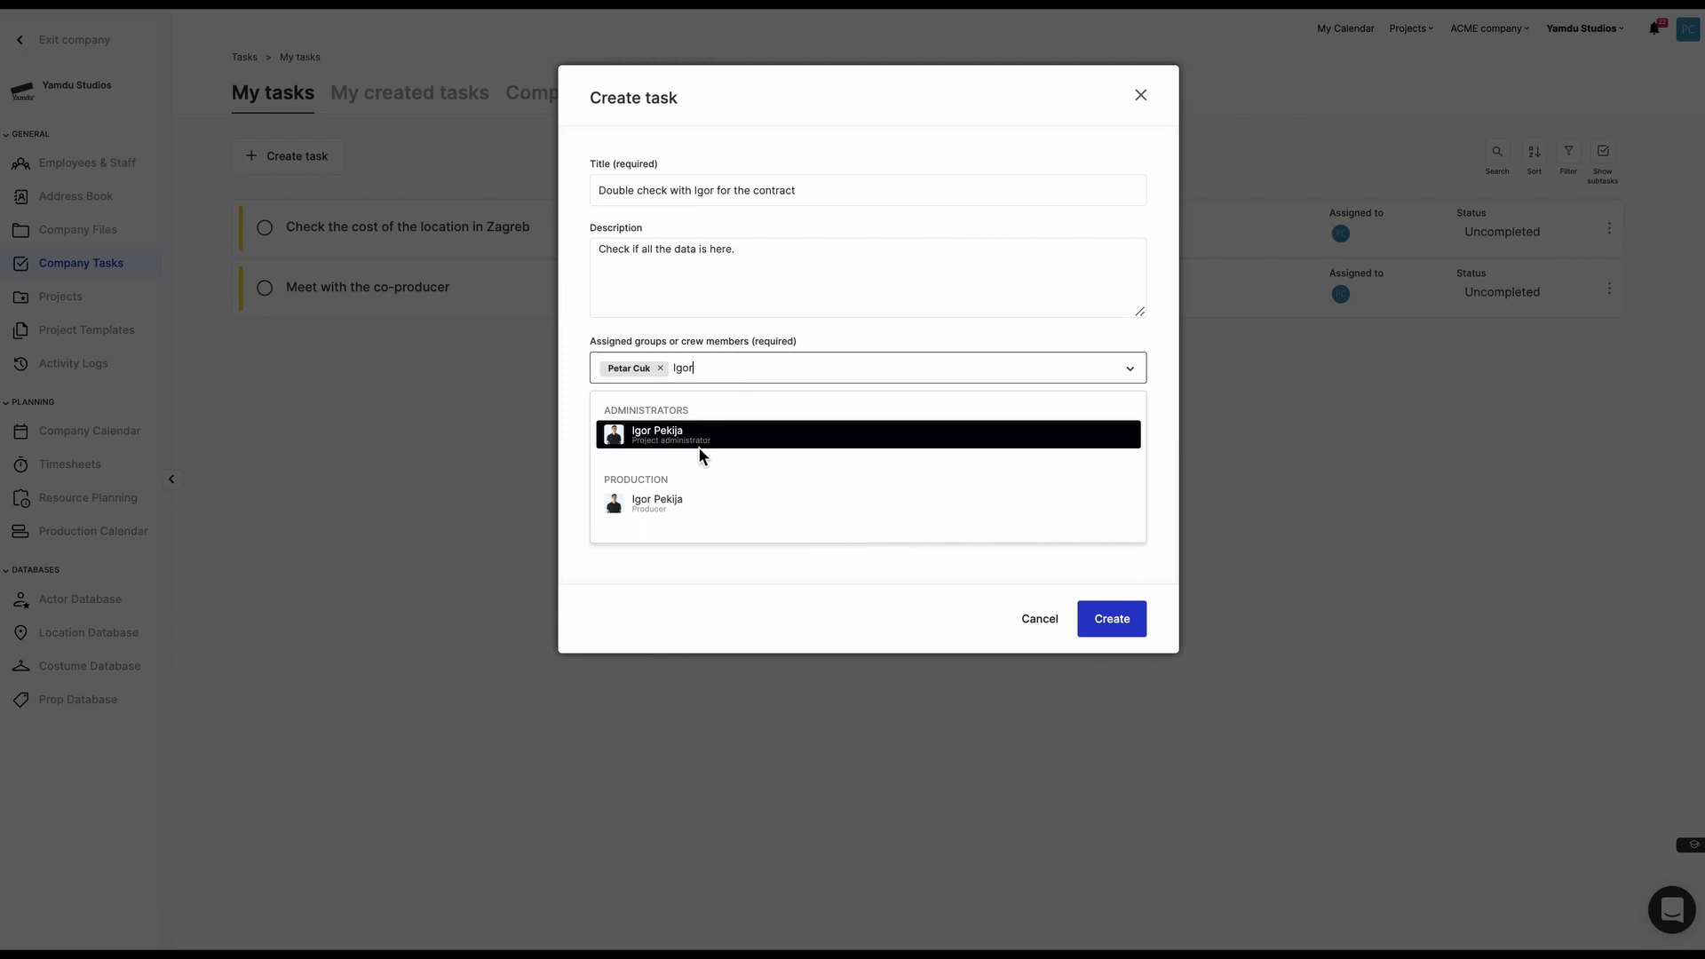
left_click(701, 446)
Give the contract check task a December 12, 2022 deadline and create it.
left_click(652, 524)
left_click(601, 180)
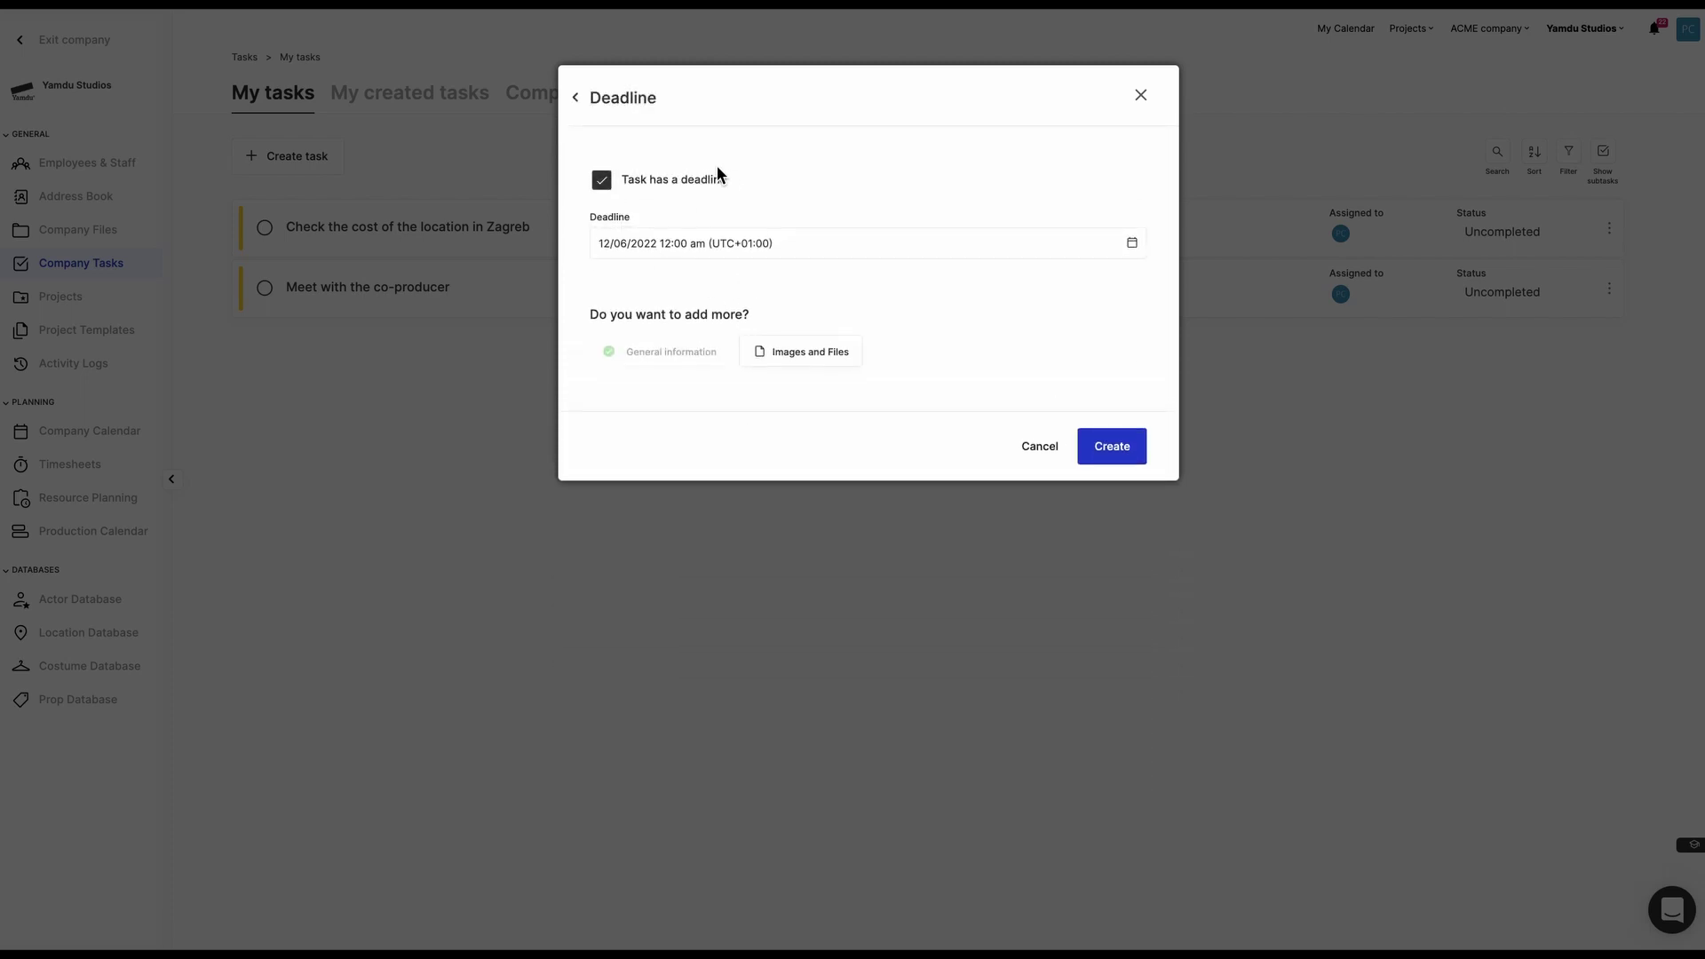
left_click(680, 245)
left_click(729, 371)
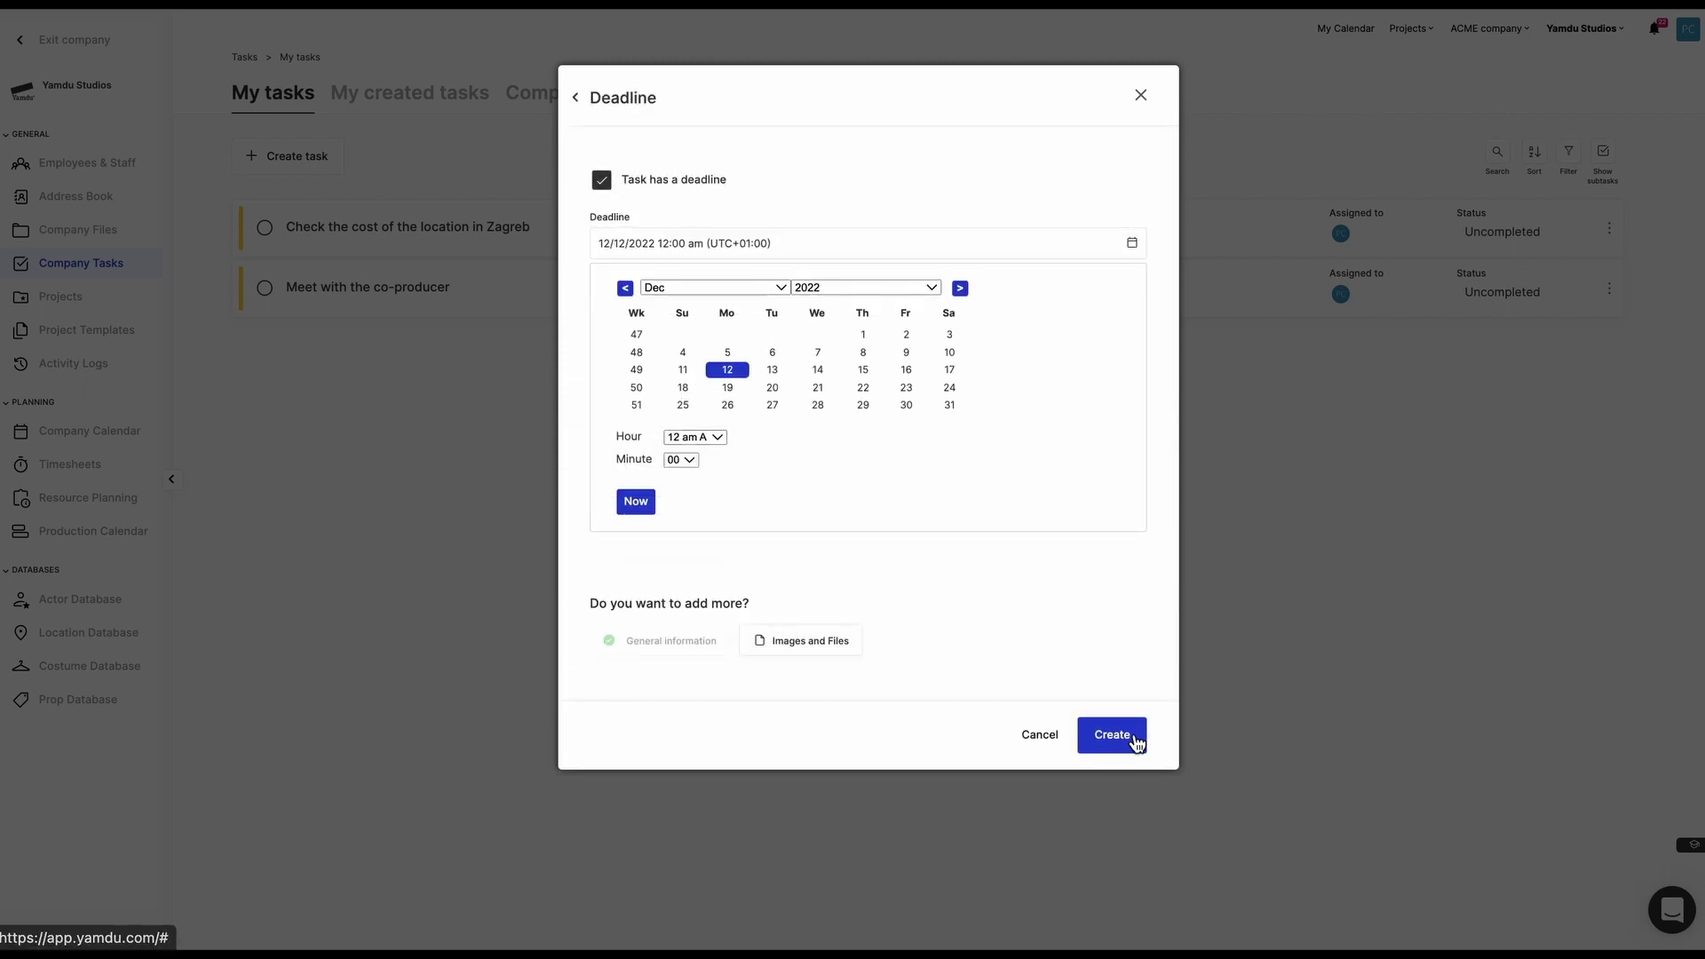
left_click(1123, 734)
left_click(1052, 355)
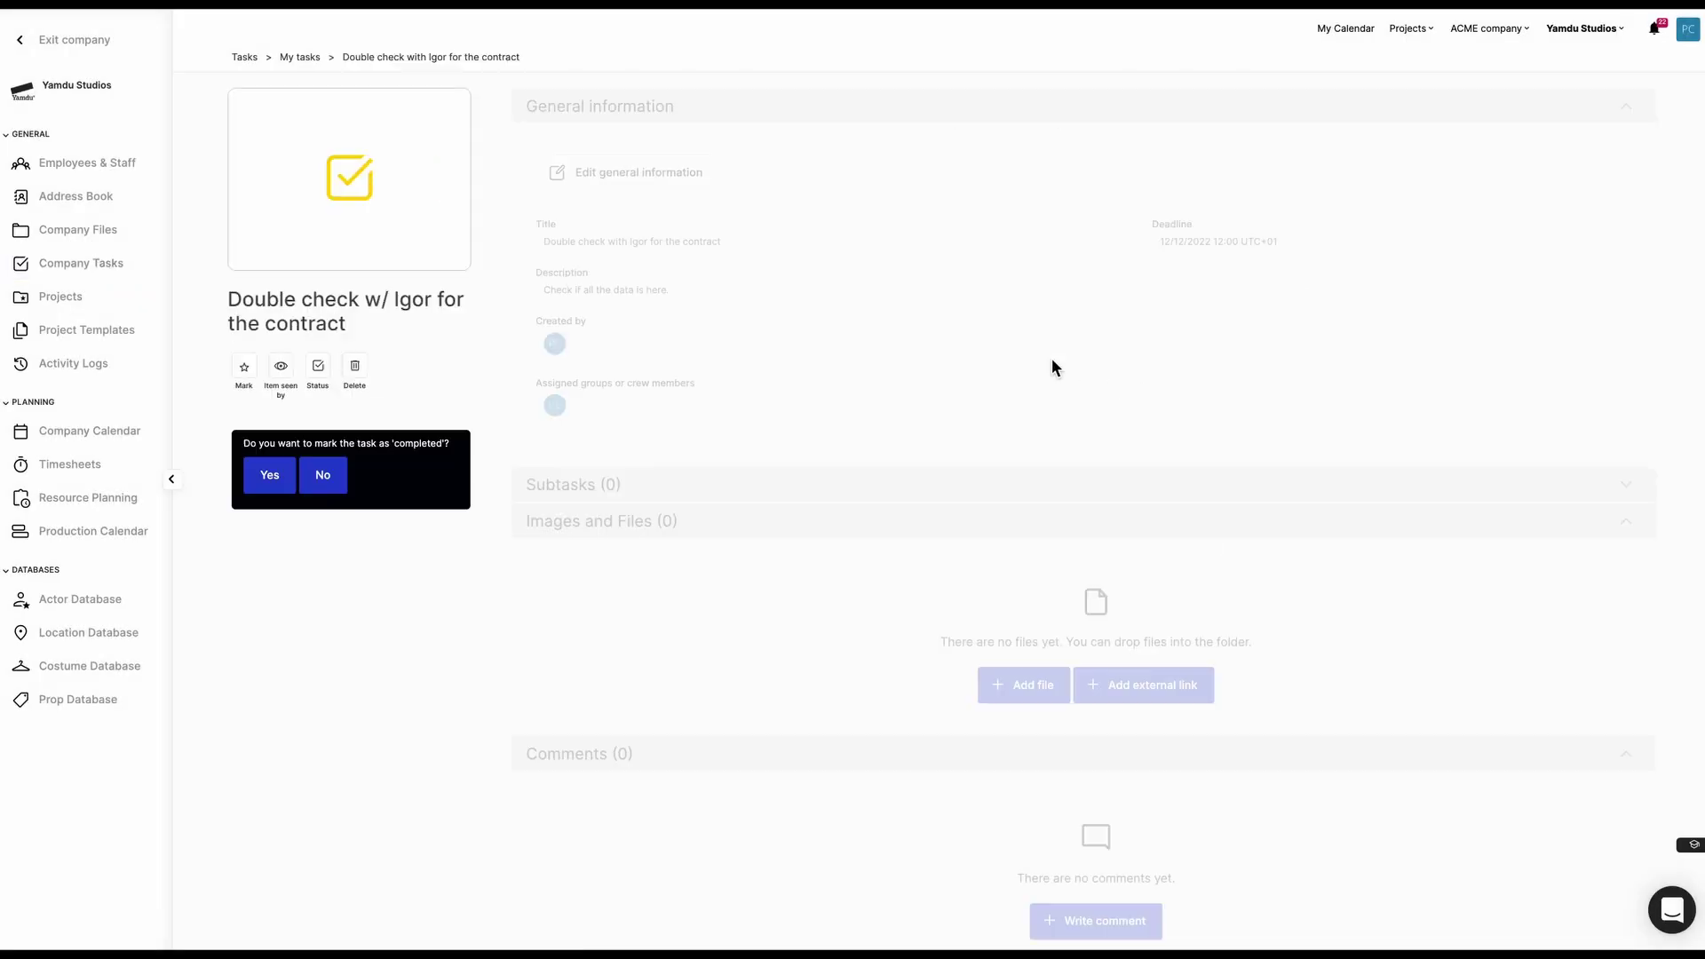
scroll(838, 548, "down", 2)
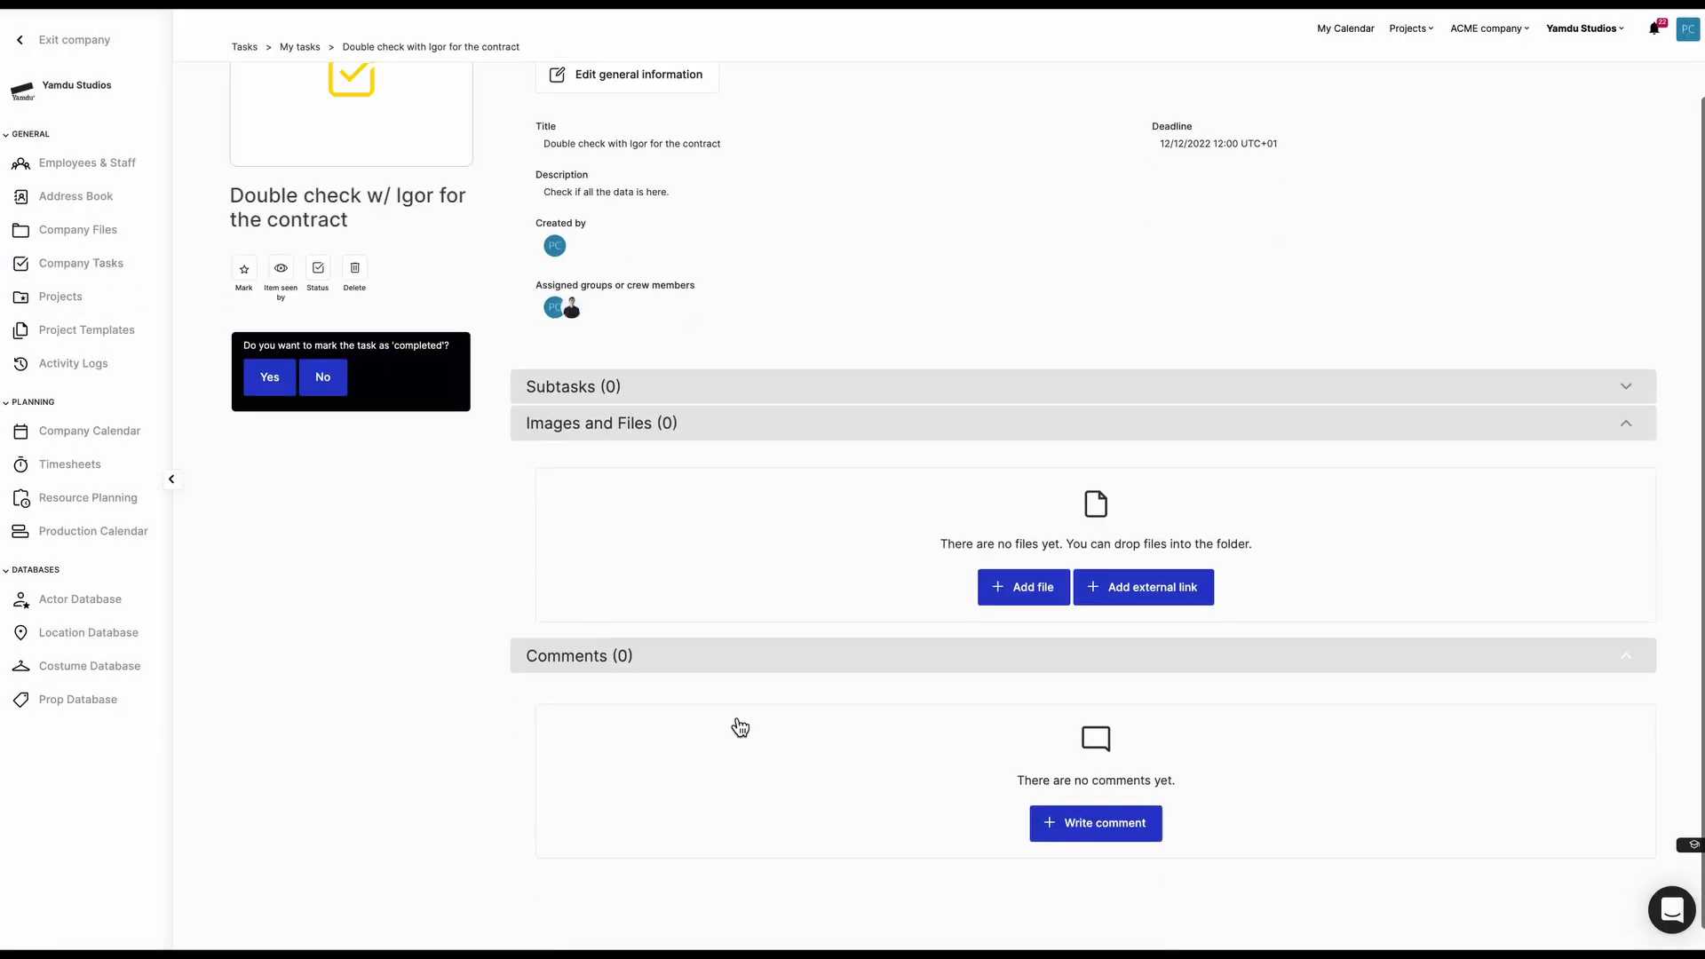
left_click(1101, 823)
type("@Igor")
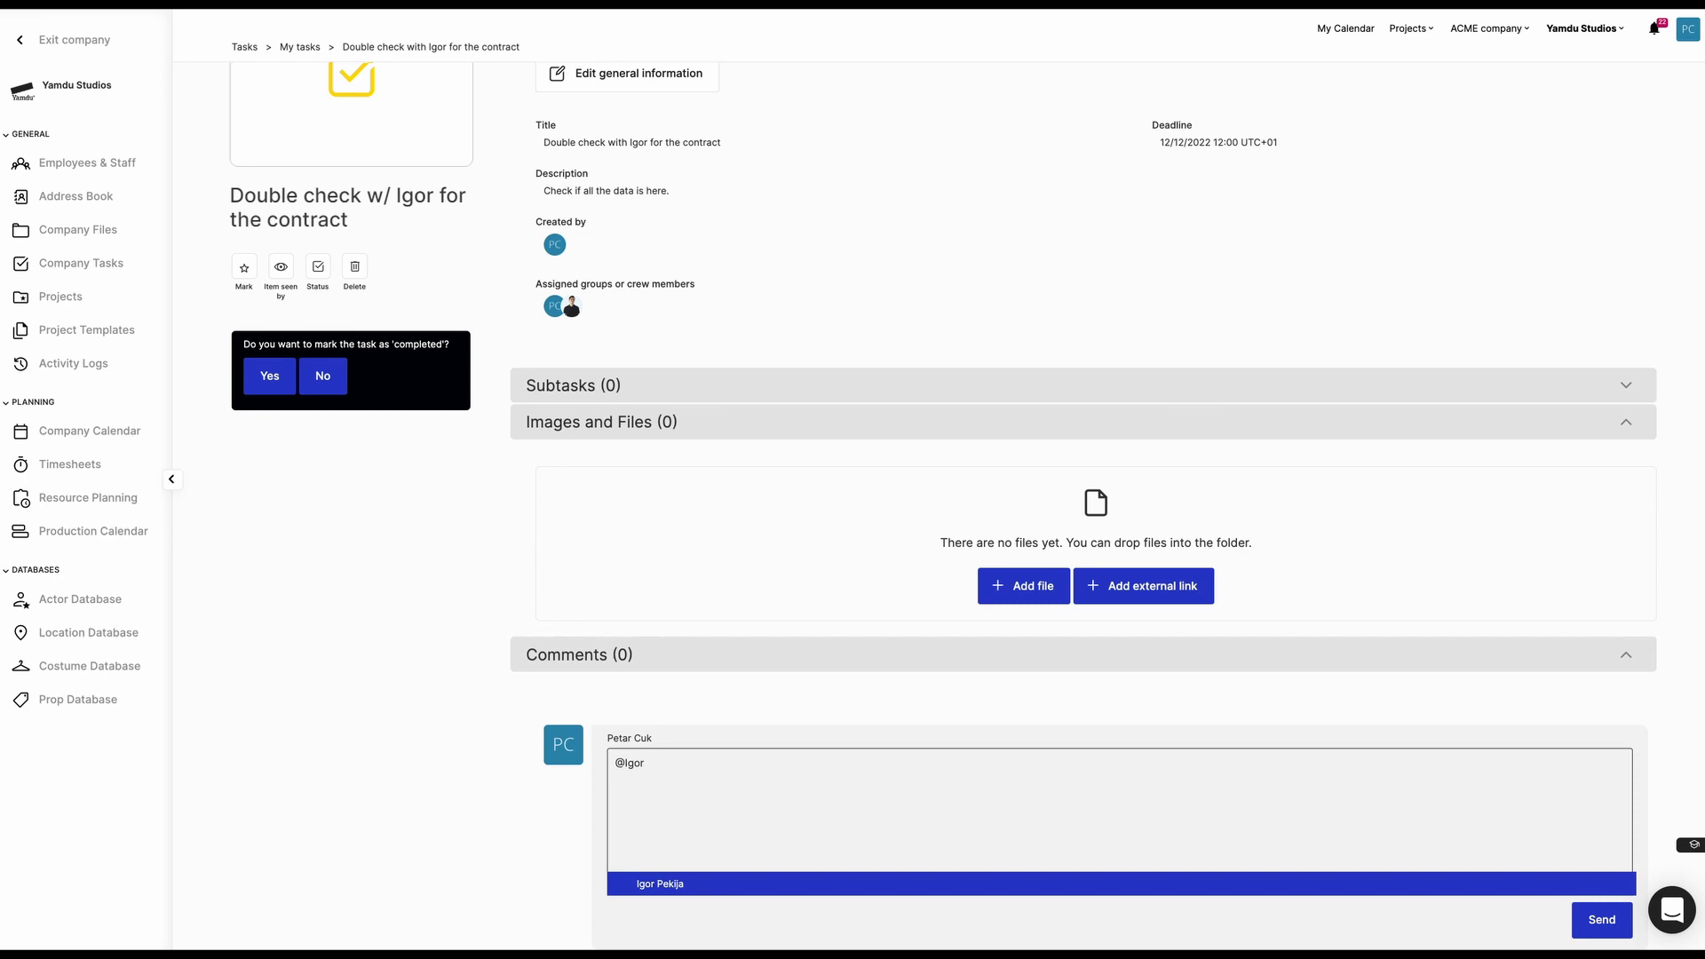
left_click(685, 888)
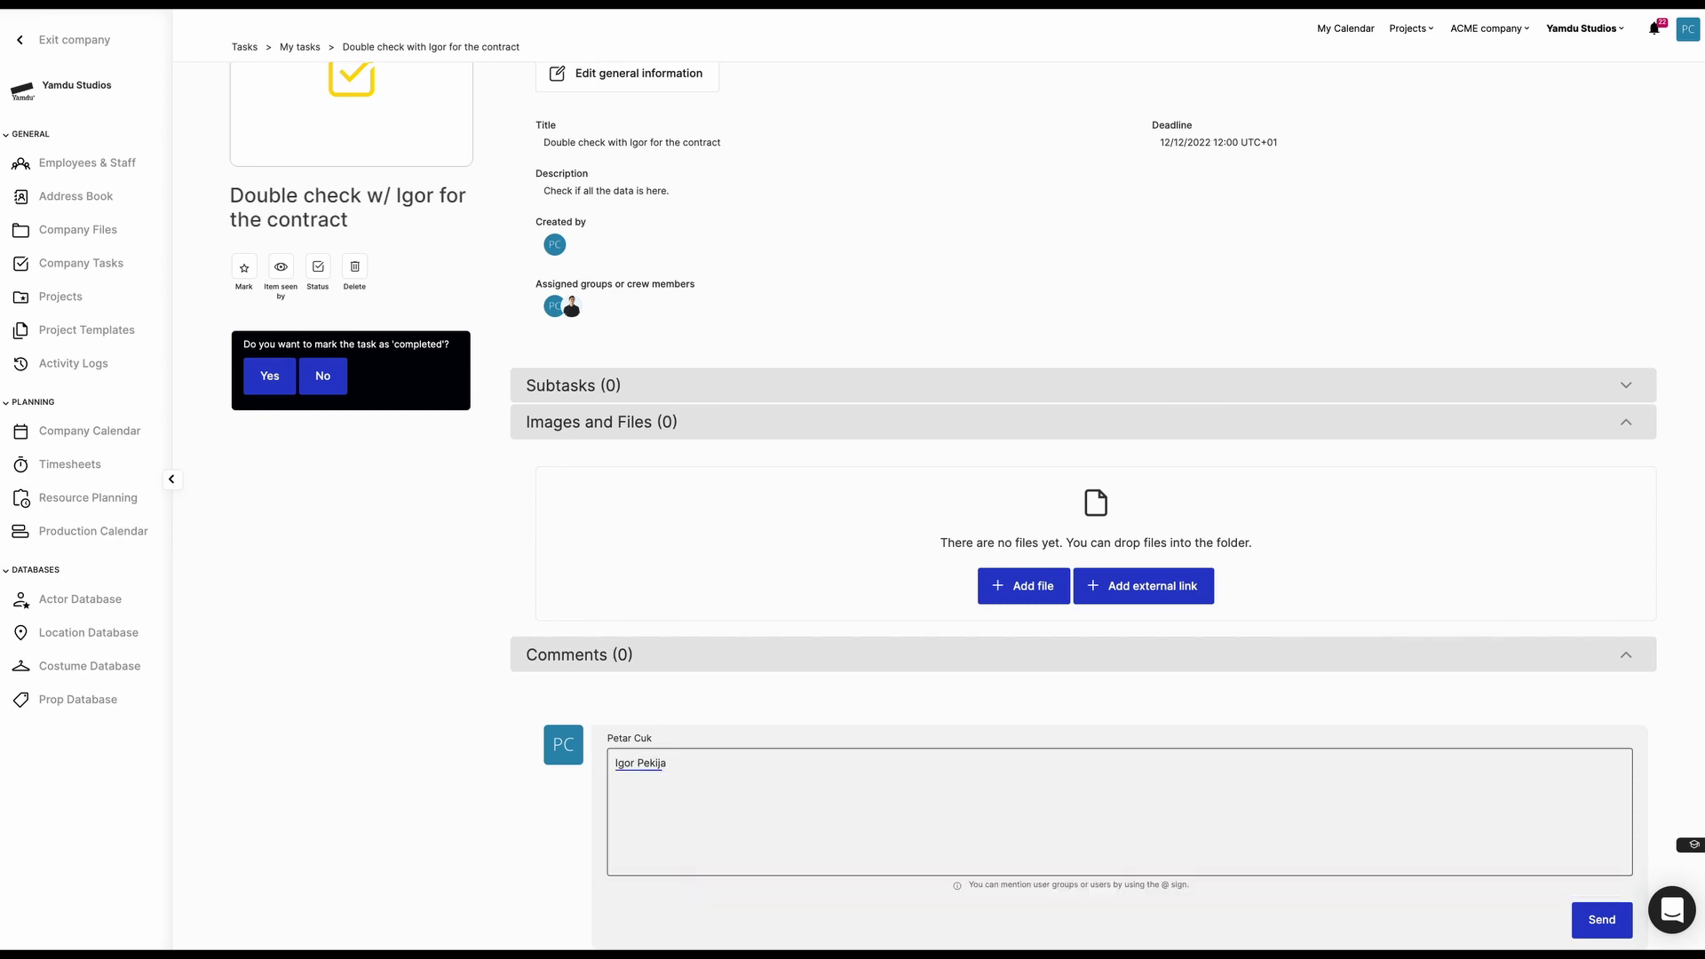
type("can you please upload the contract draft in Yamdu Contract folder?")
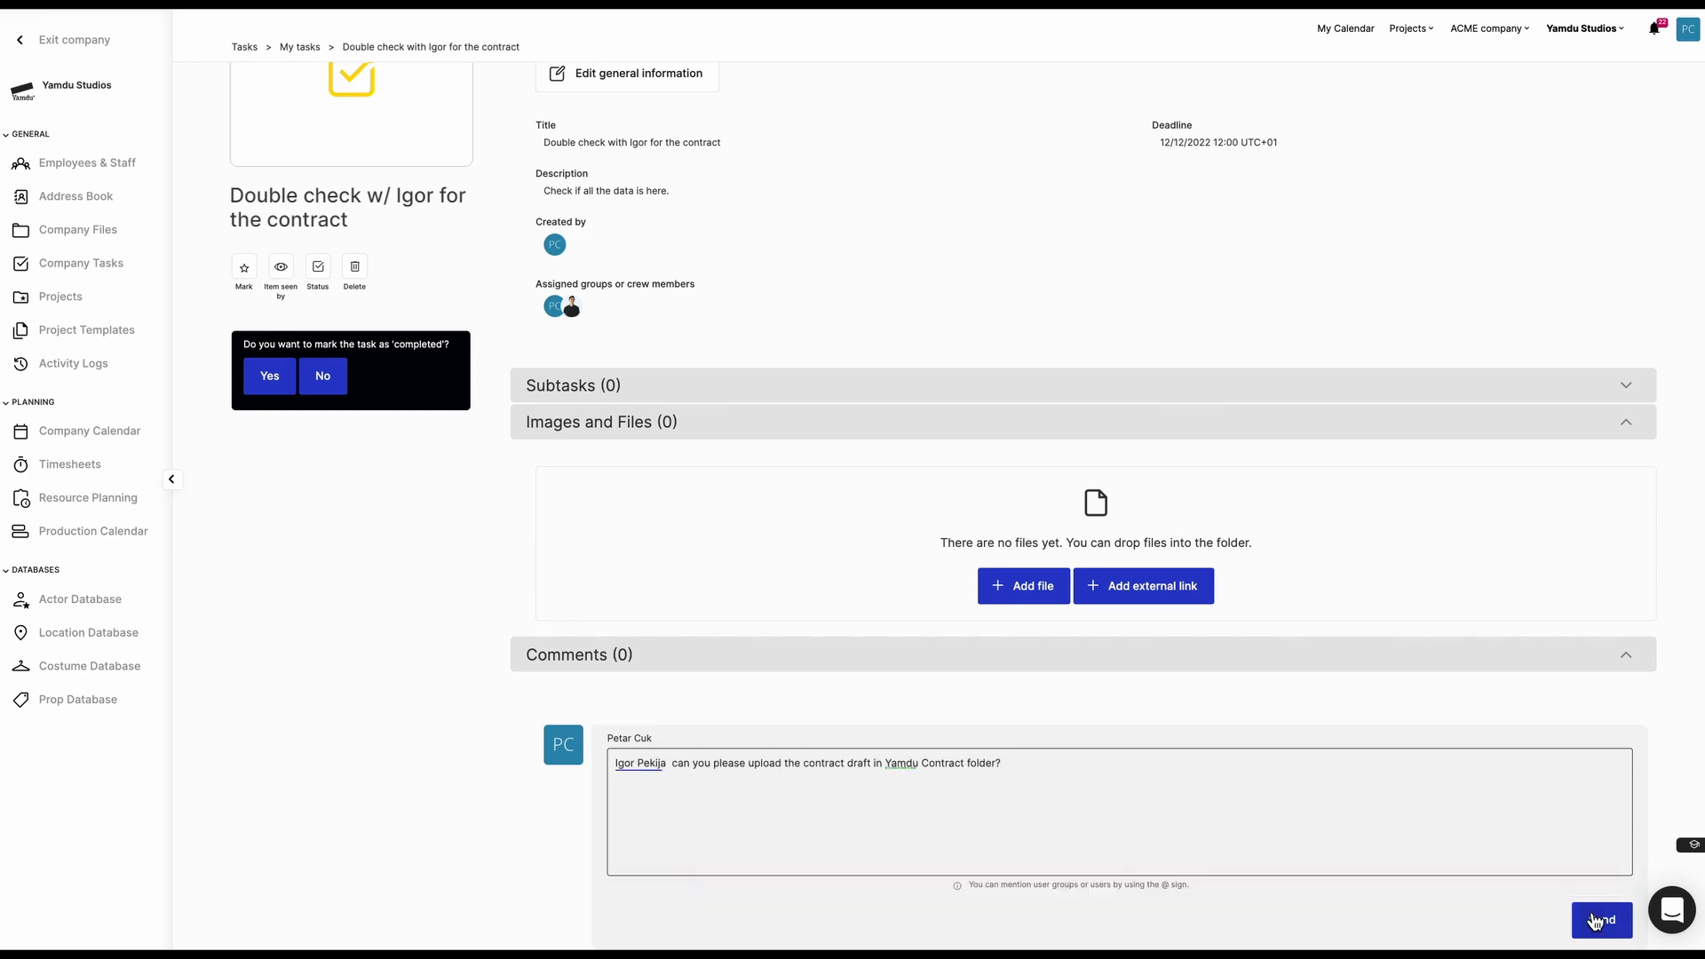